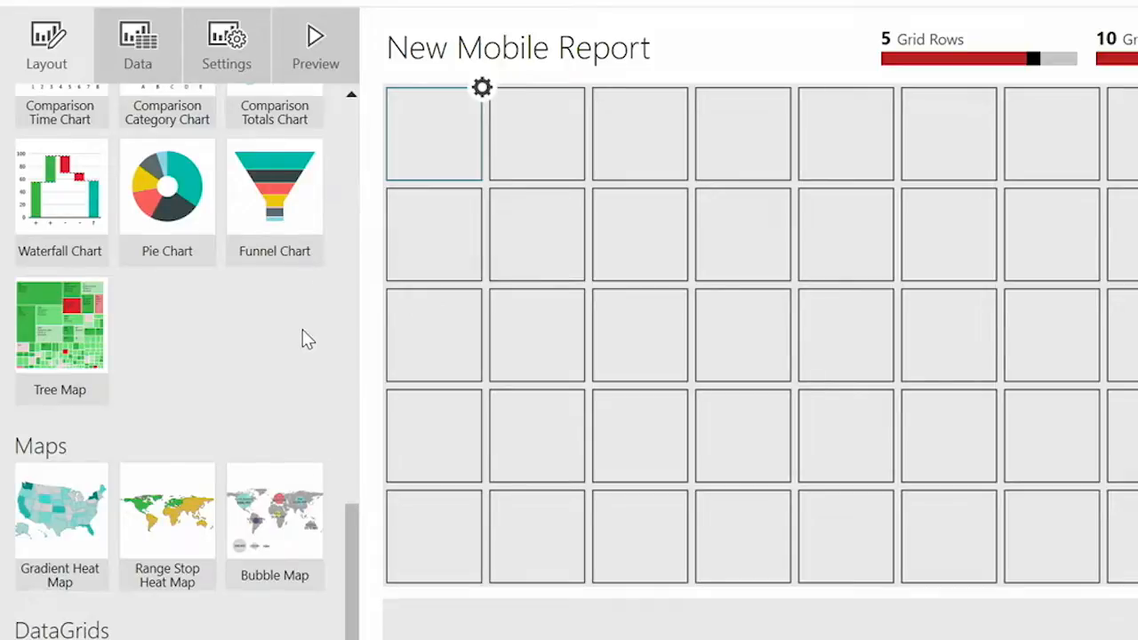
Add a Time Navigator spanning all ten columns of the first grid row
scroll(303, 337, "up", 10)
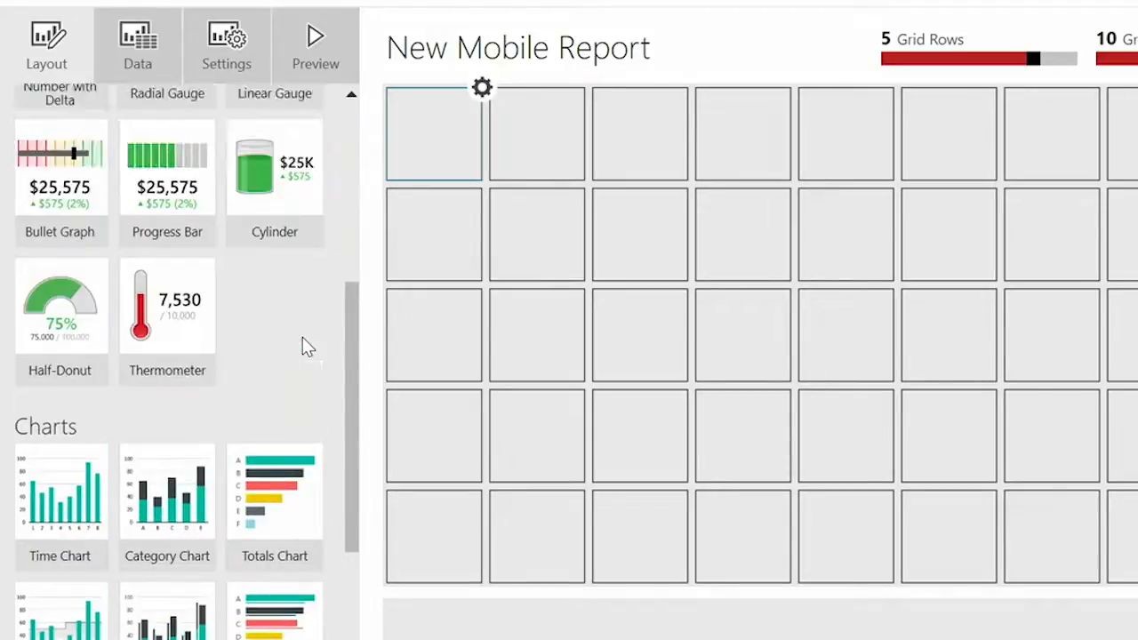
scroll(318, 316, "up", 3)
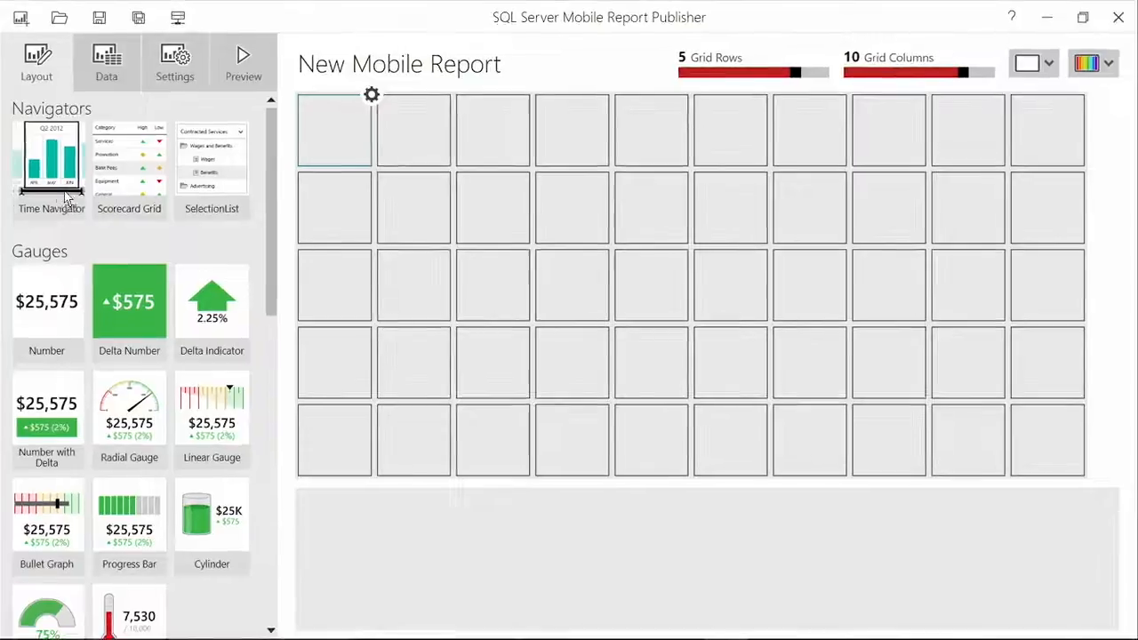
left_click_drag(65, 199, 1077, 152)
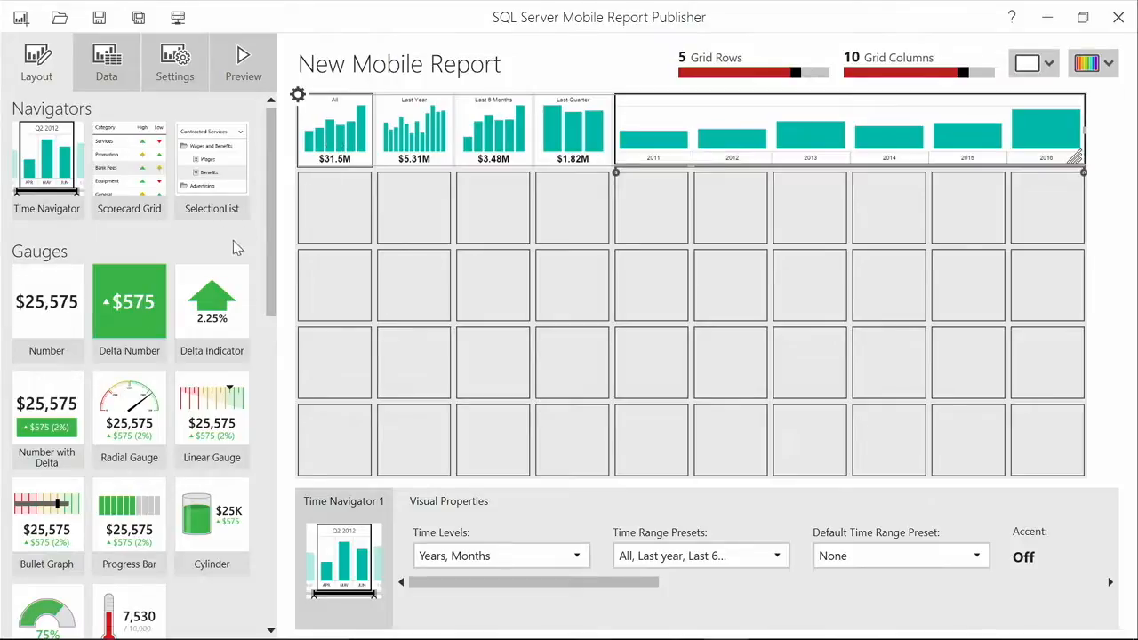
Stack two radial gauges, each three columns by two rows, below the Time Navigator and fill the remaining cells with a Category Chart
scroll(233, 240, "down", 3)
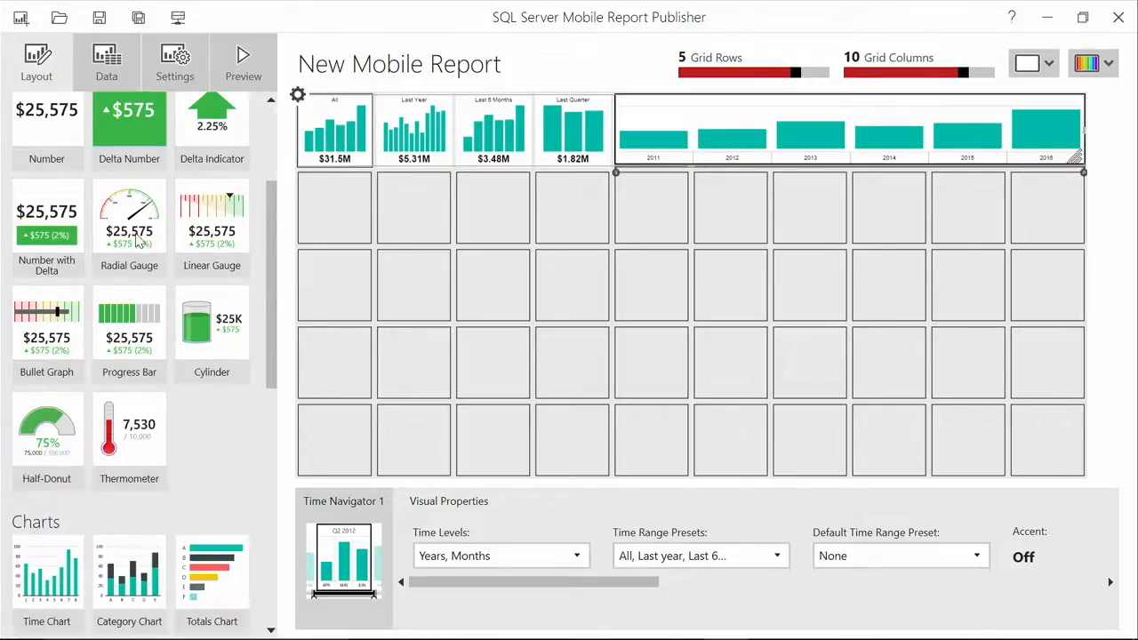
left_click_drag(145, 236, 504, 303)
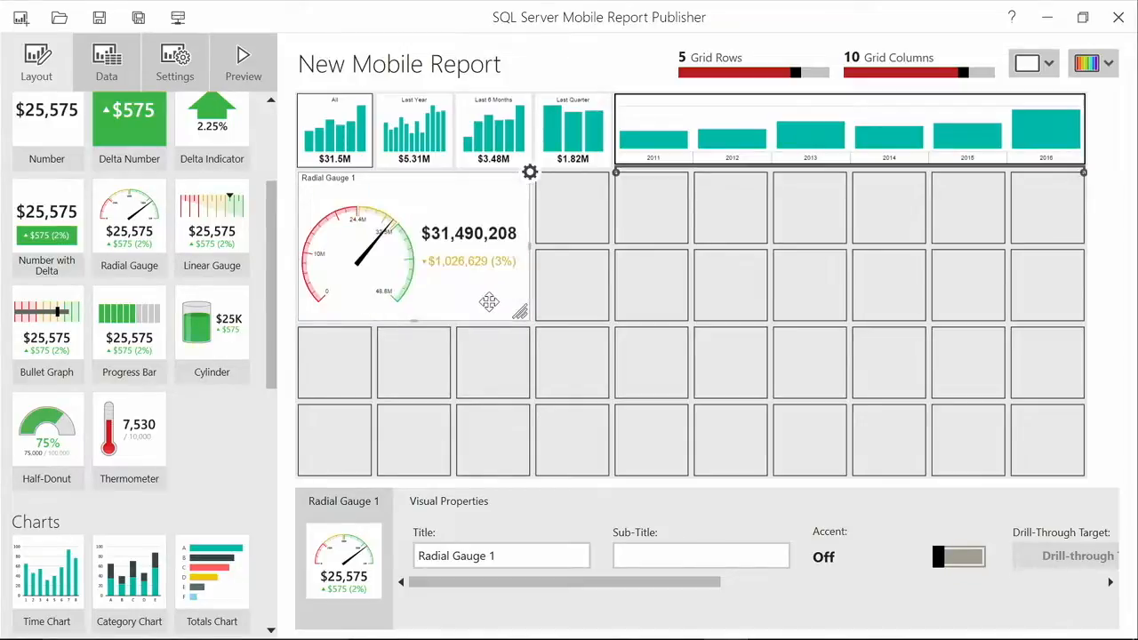
left_click_drag(119, 242, 519, 466)
scroll(152, 400, "down", 3)
left_click_drag(135, 402, 1120, 490)
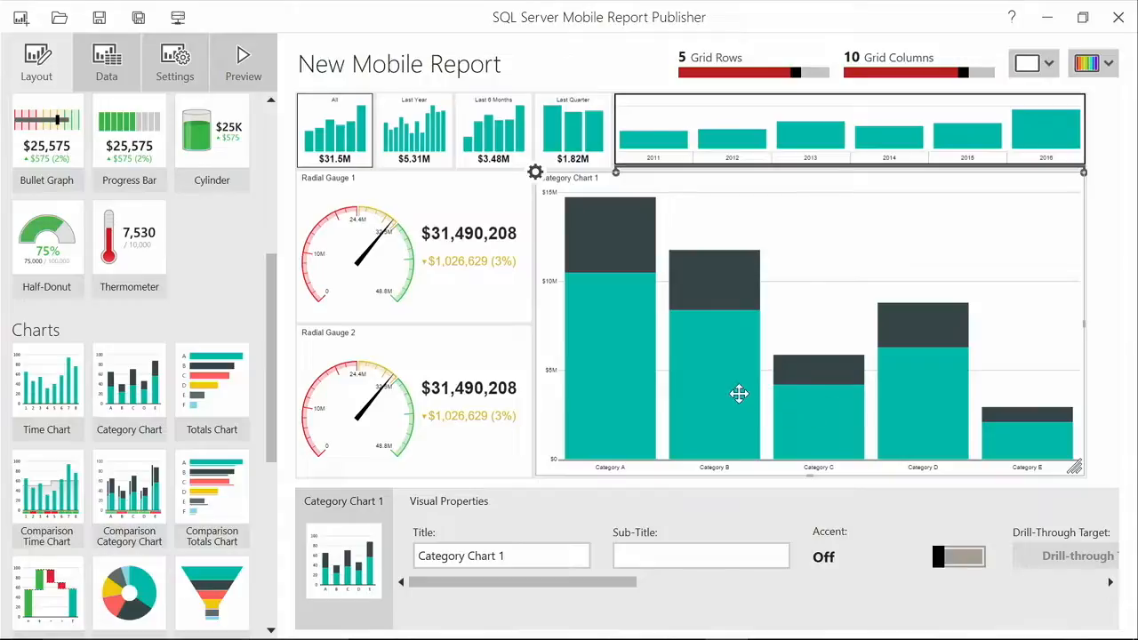
Preview the report, test the Last Year and Last 6 Months presets and the August 2015 bar, and return to the layout
left_click(244, 64)
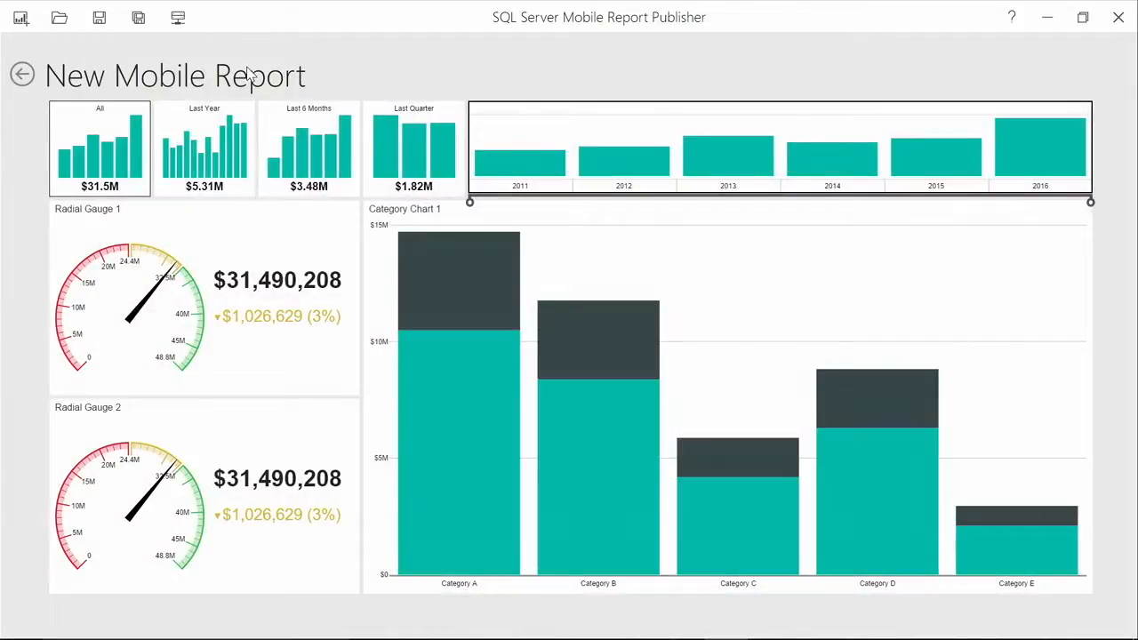
left_click(221, 147)
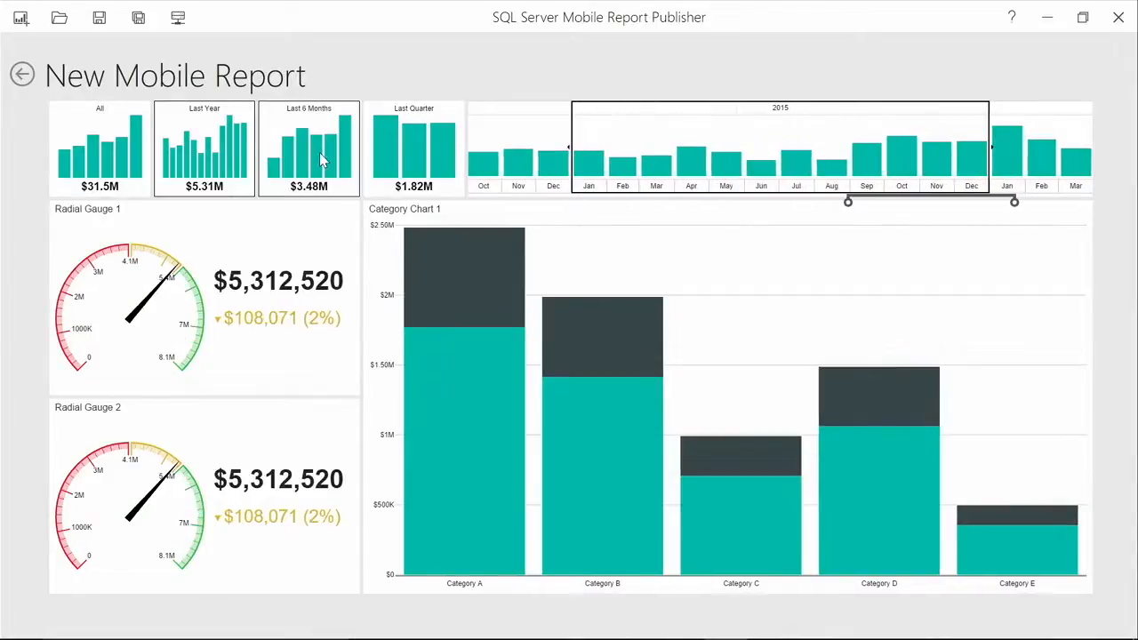
left_click(320, 152)
left_click(799, 161)
left_click(692, 165)
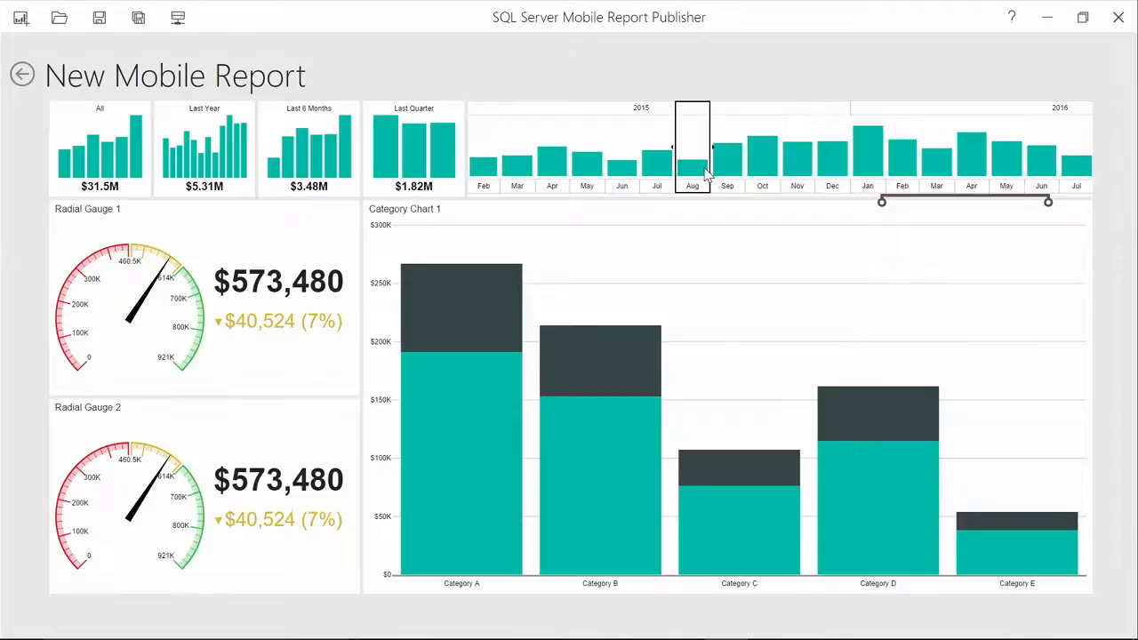
left_click(21, 75)
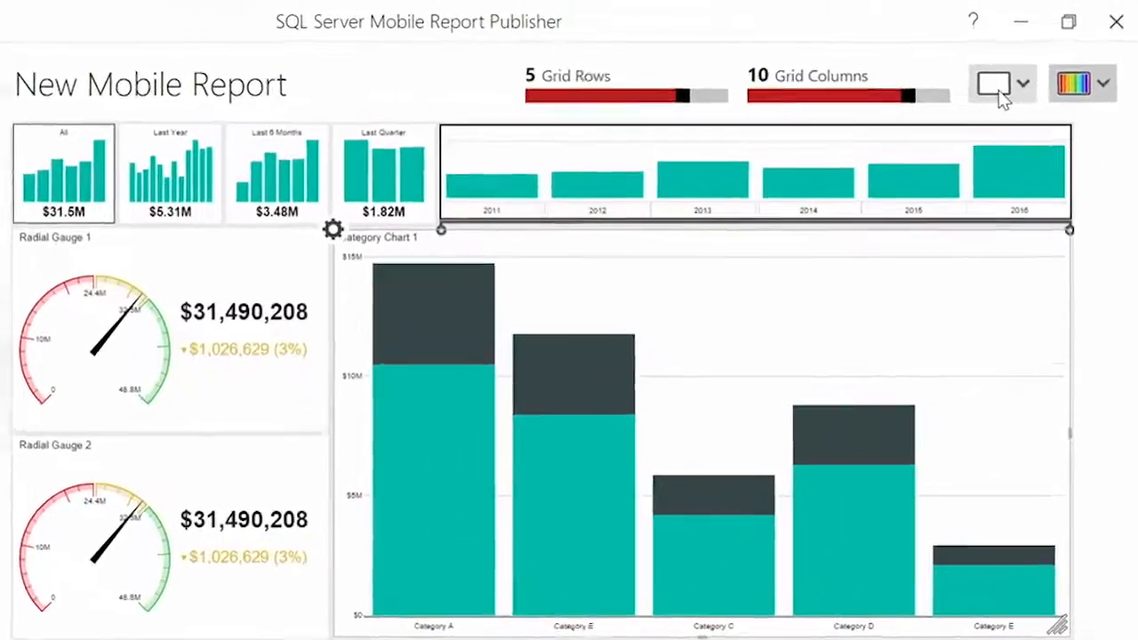
In the Phone layout, place the Time Navigator across the first row, both gauges side by side at two-by-two cells, and the Category Chart below
left_click(1031, 63)
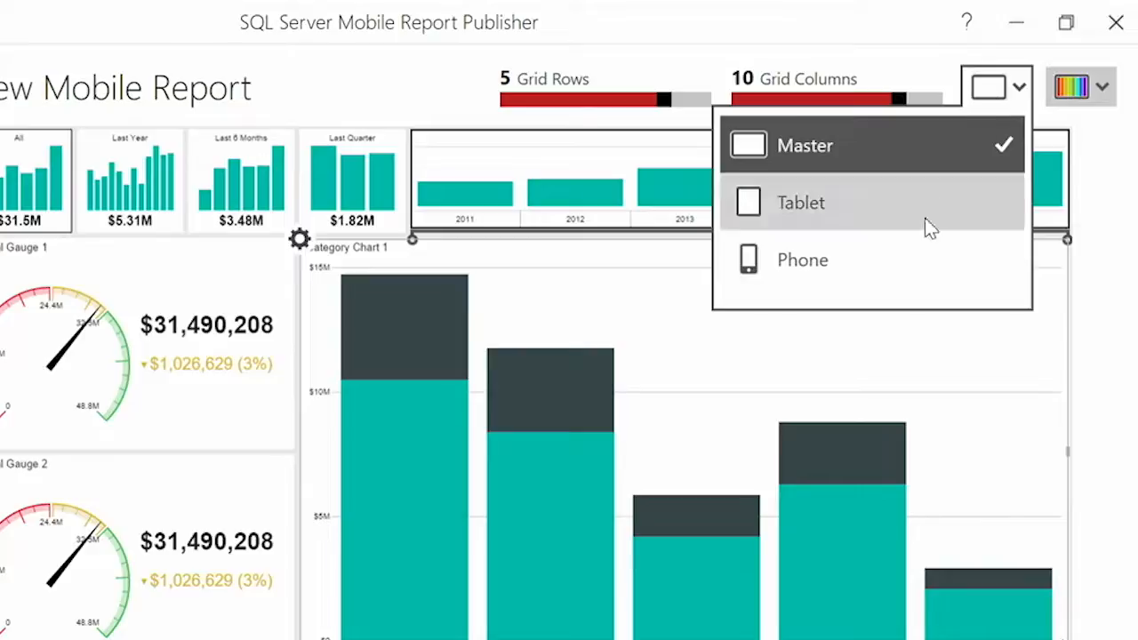
left_click(915, 259)
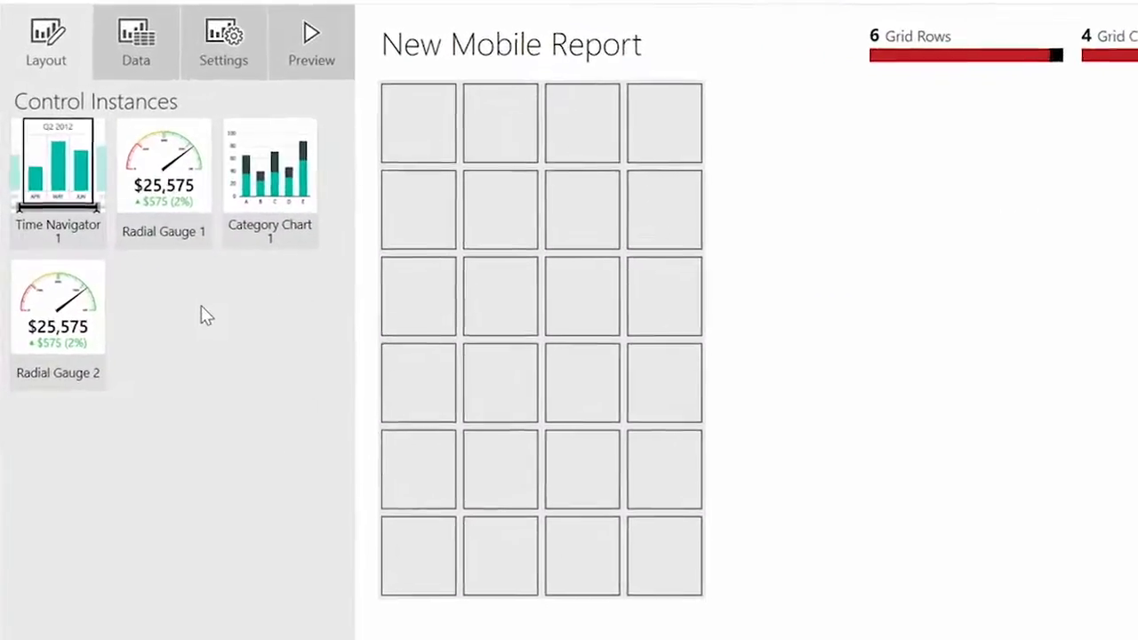
left_click_drag(62, 207, 699, 151)
left_click_drag(77, 185, 516, 311)
left_click_drag(182, 185, 698, 327)
left_click_drag(91, 182, 745, 598)
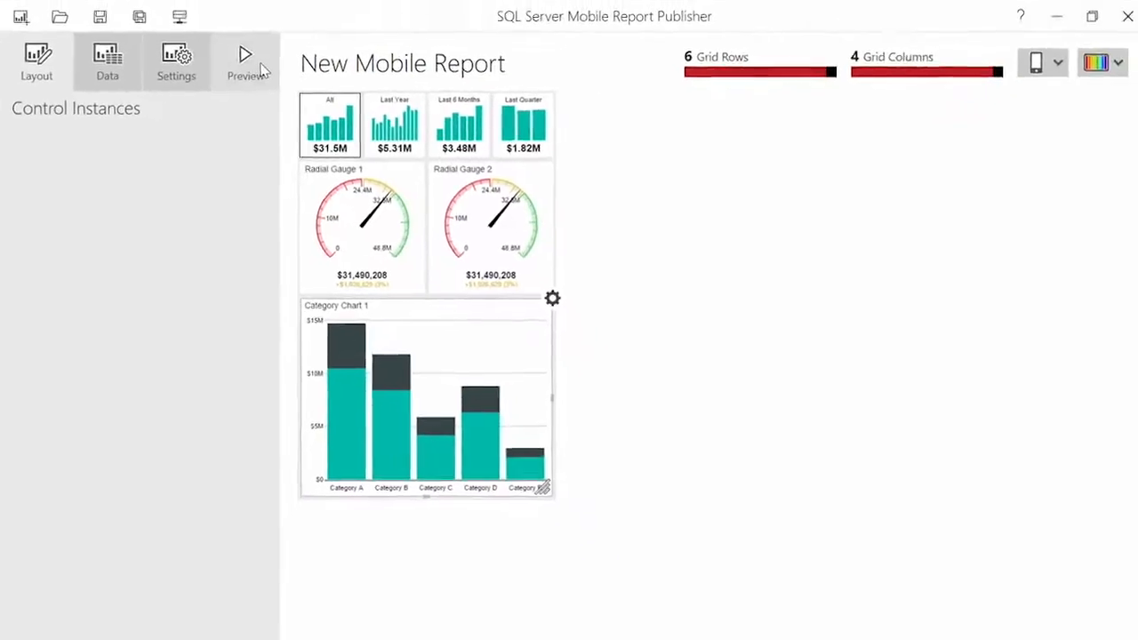
Preview the phone report, test the Last Year, Last 6 Months and Last Quarter presets, and return to the layout
left_click(325, 43)
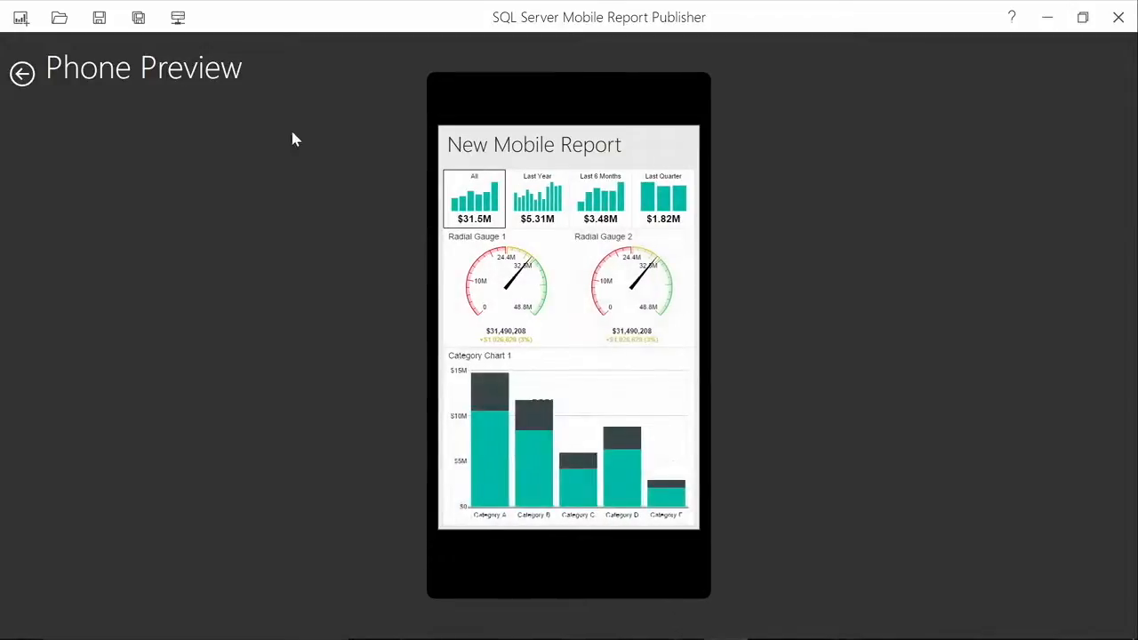
left_click(552, 201)
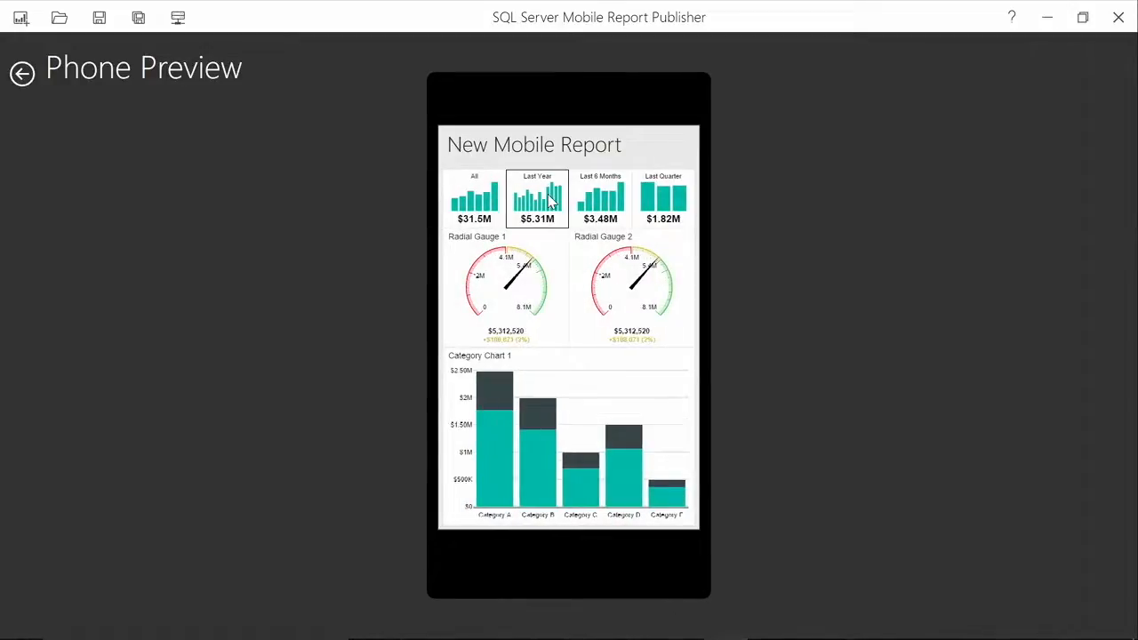
left_click(600, 204)
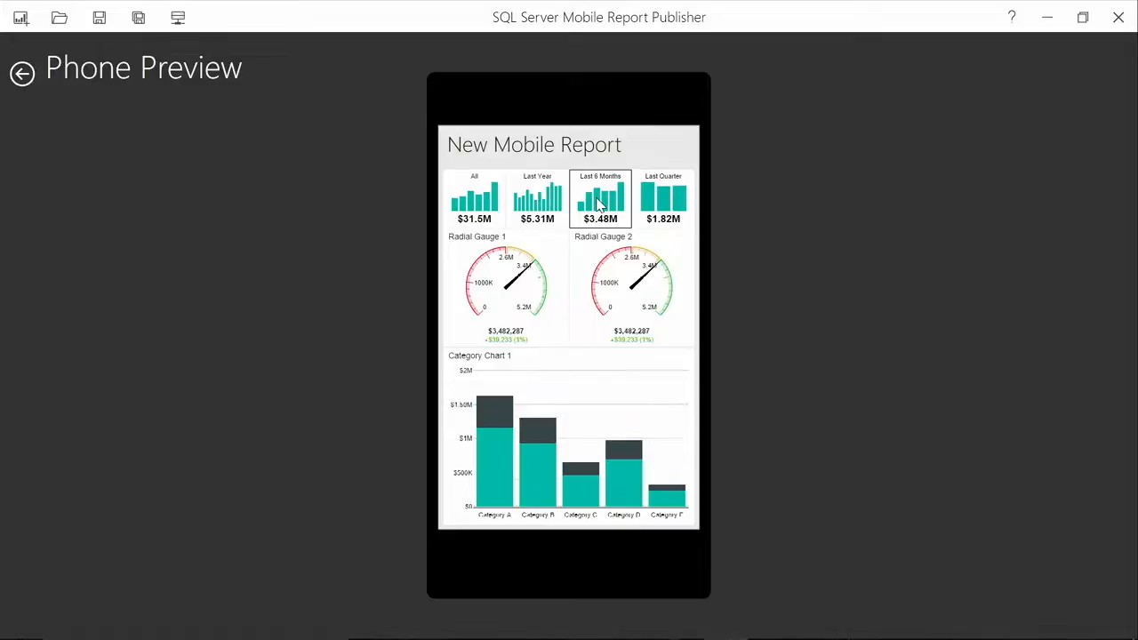
left_click(658, 204)
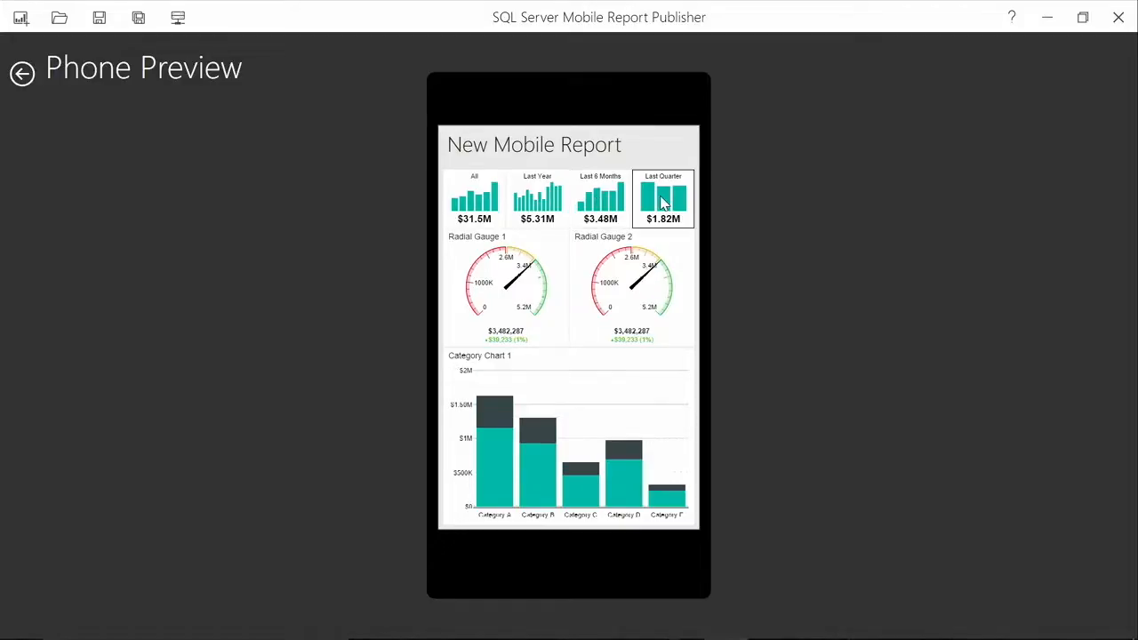
left_click(541, 203)
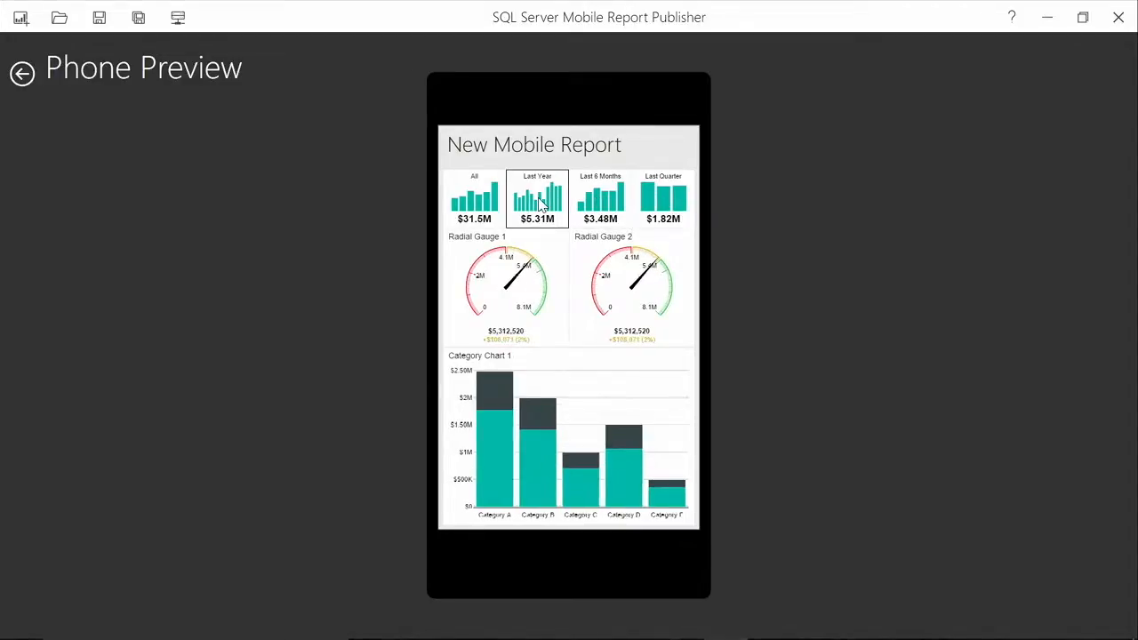
left_click(22, 74)
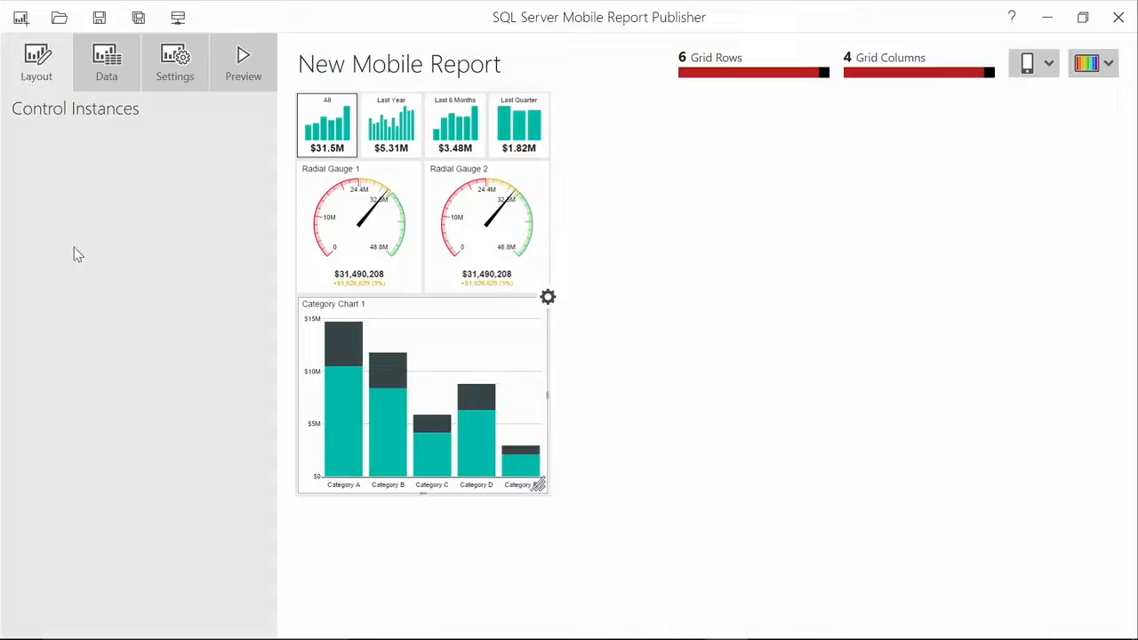
Switch back to the Master layout and open the report's data view with the simulated table
left_click(1034, 66)
left_click(1004, 105)
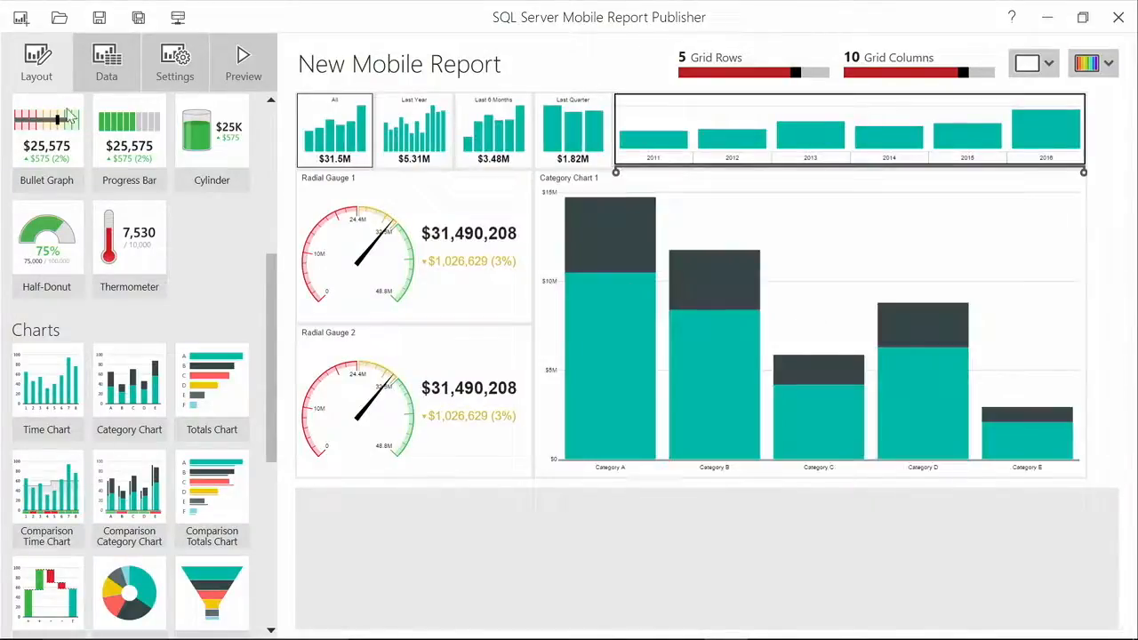
left_click(107, 62)
left_click_drag(579, 447, 378, 425)
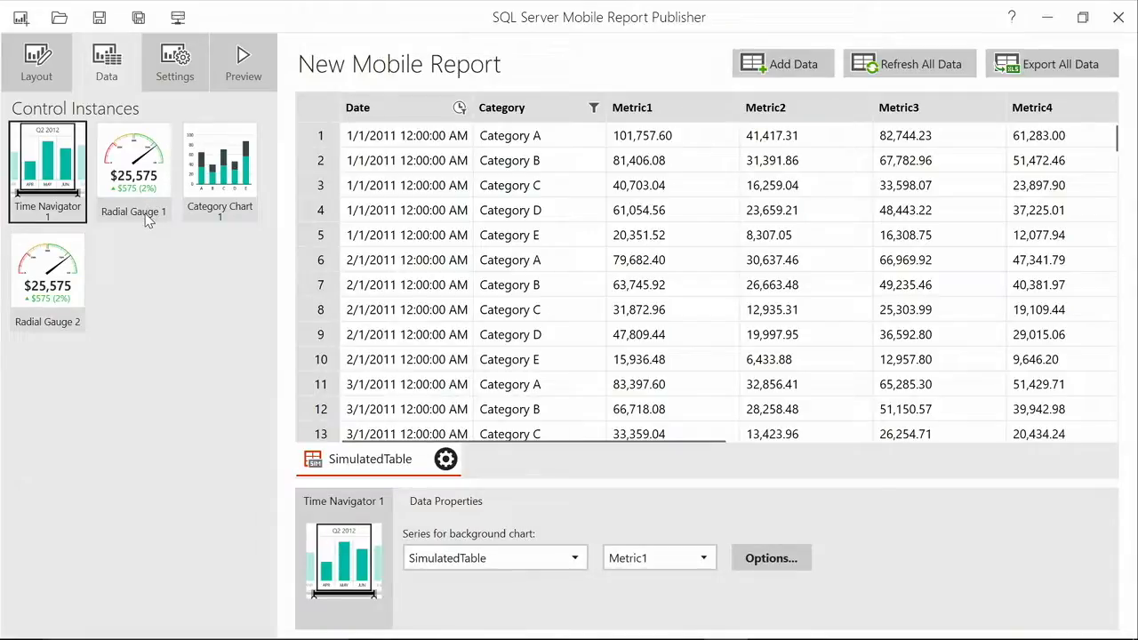
Add the Total_Sales dataset from the Datasets folder of the SSRS server ssrs2016server.cloudapp.net/reports_preview
left_click(770, 64)
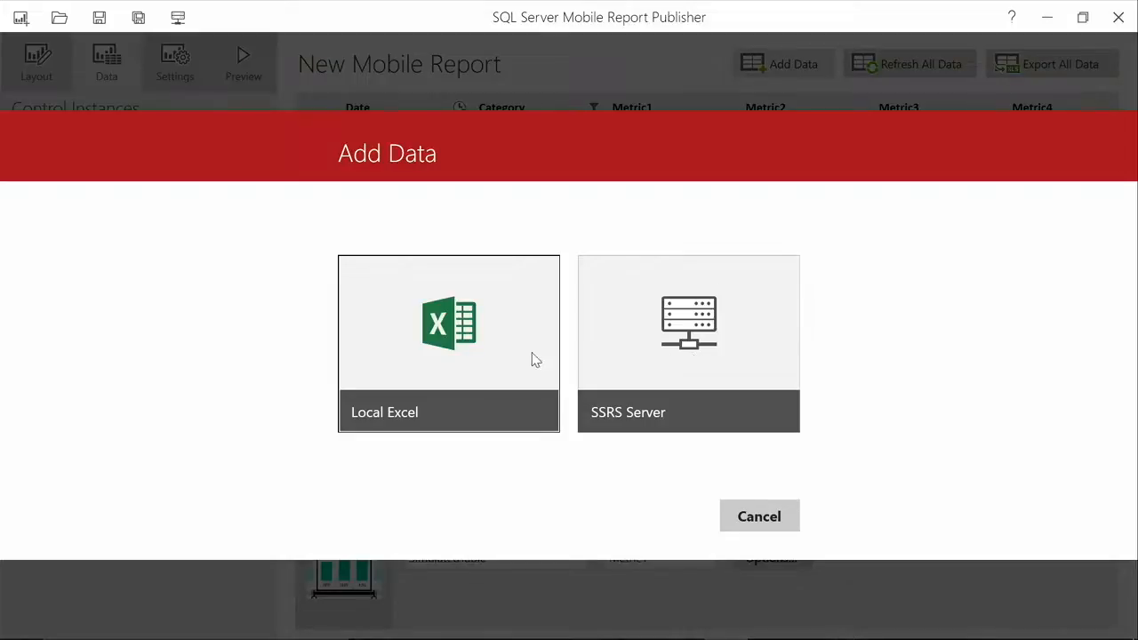
left_click(735, 349)
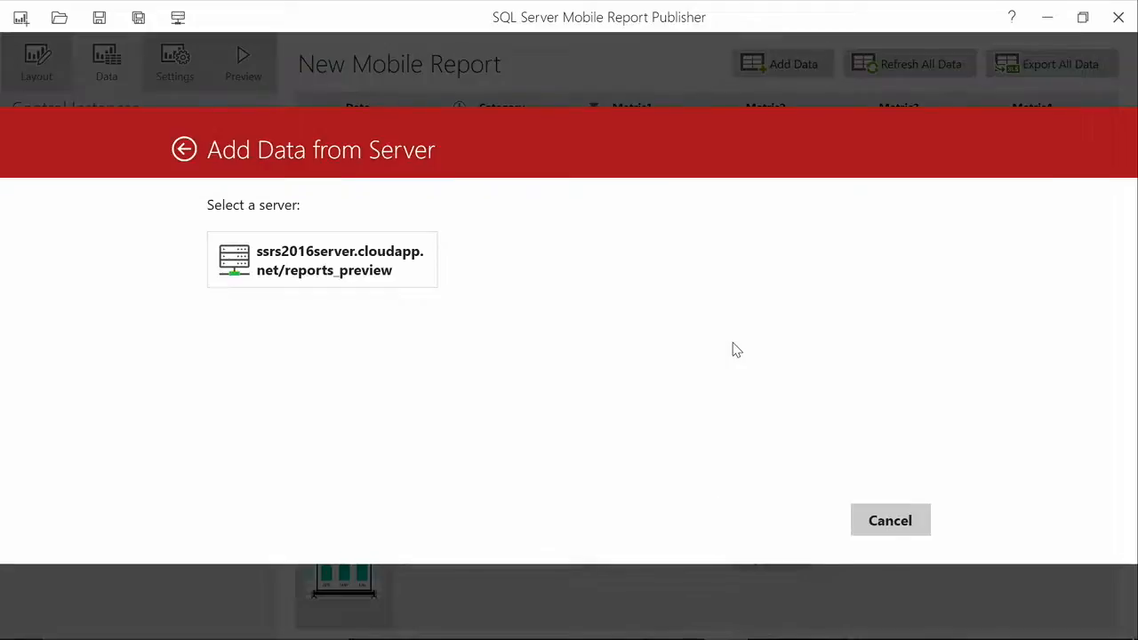
left_click(313, 276)
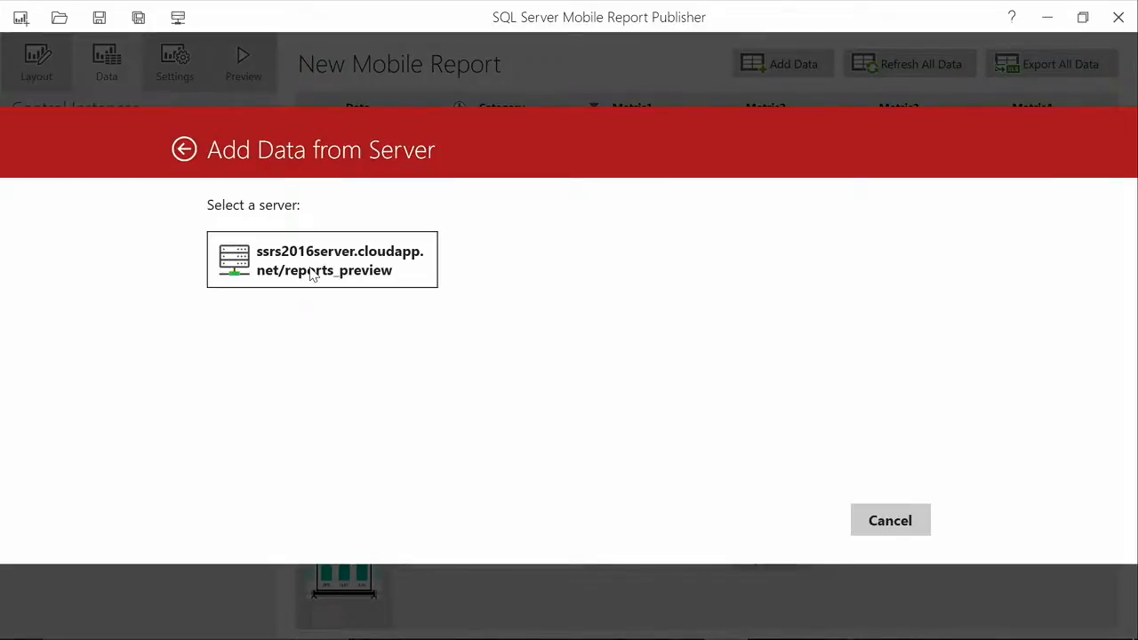
left_click(393, 271)
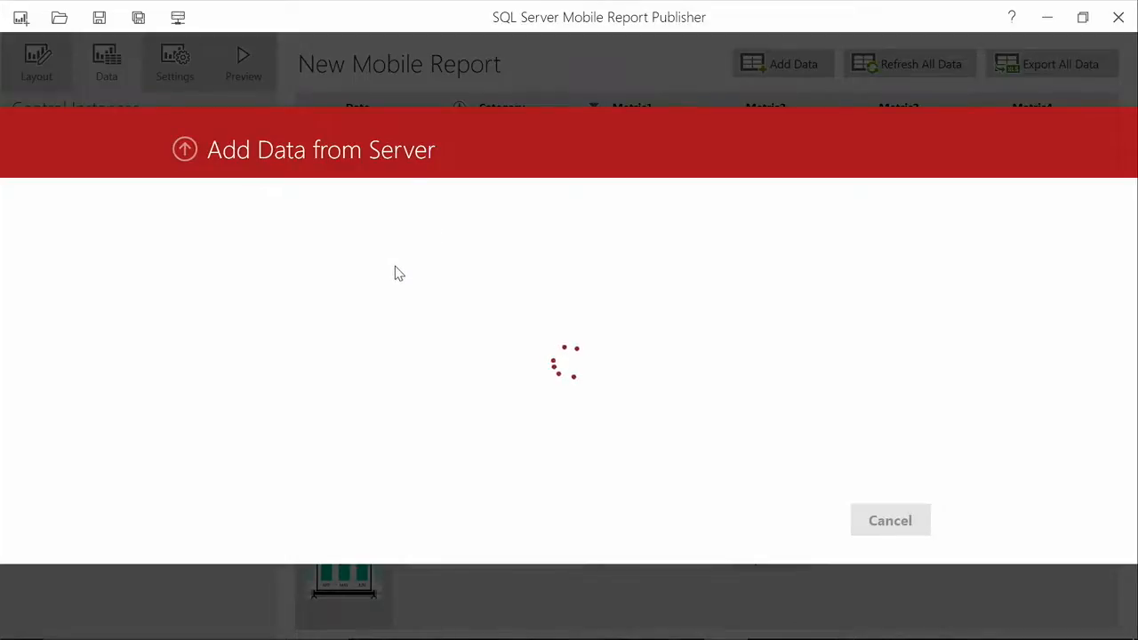
left_click(555, 270)
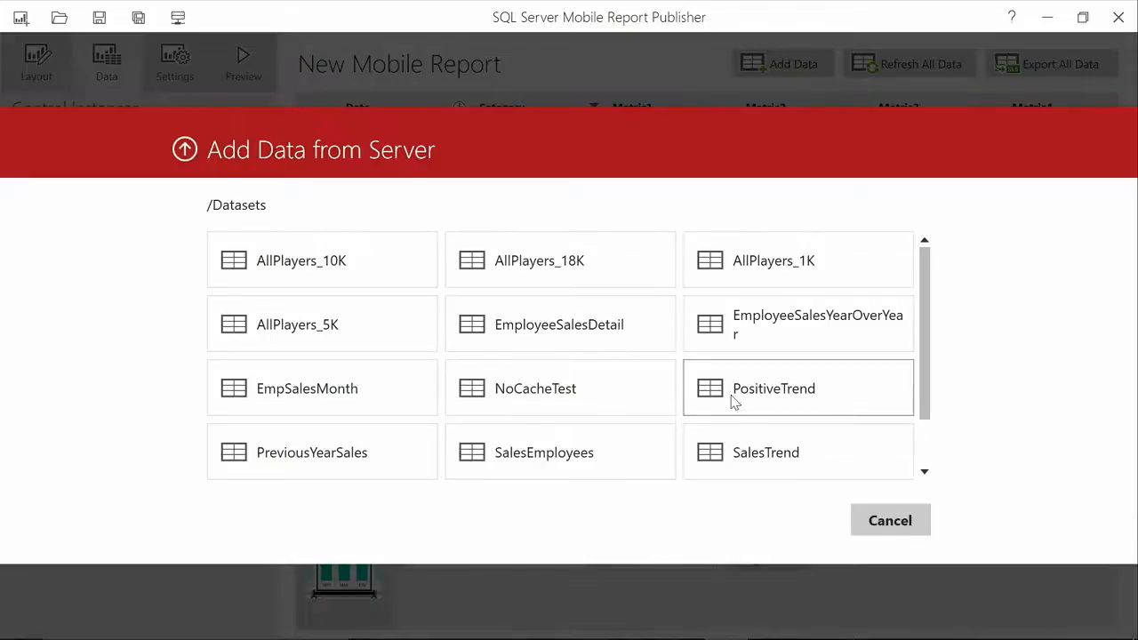
scroll(742, 411, "down", 2)
left_click(542, 454)
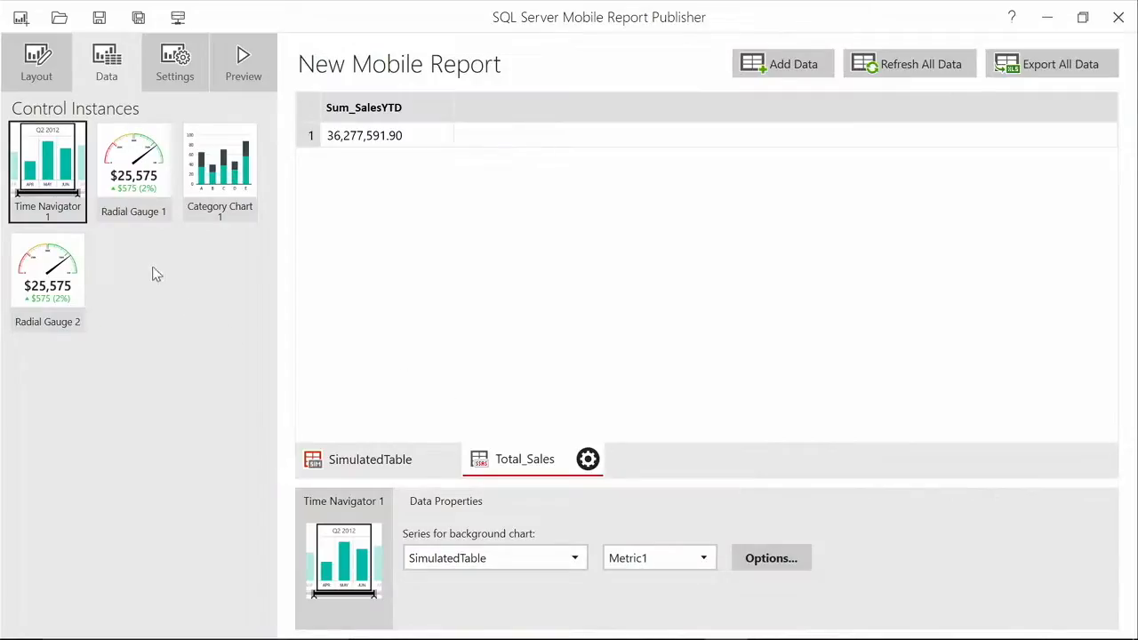
Set the main value of Radial Gauge 1 to the Total_Sales dataset
left_click(150, 211)
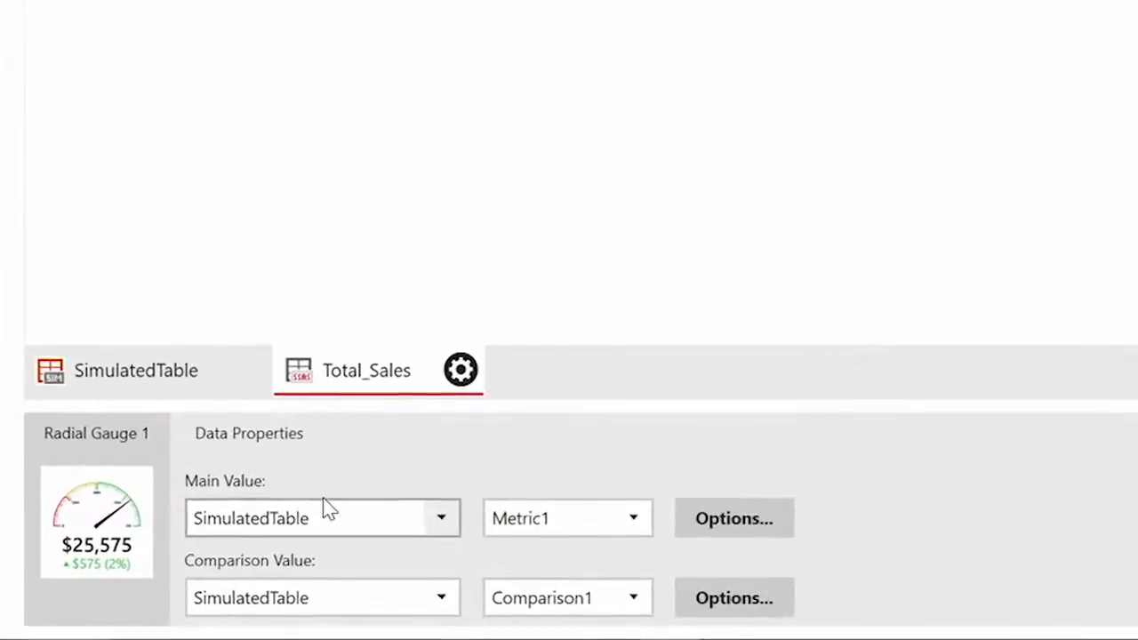
left_click(452, 522)
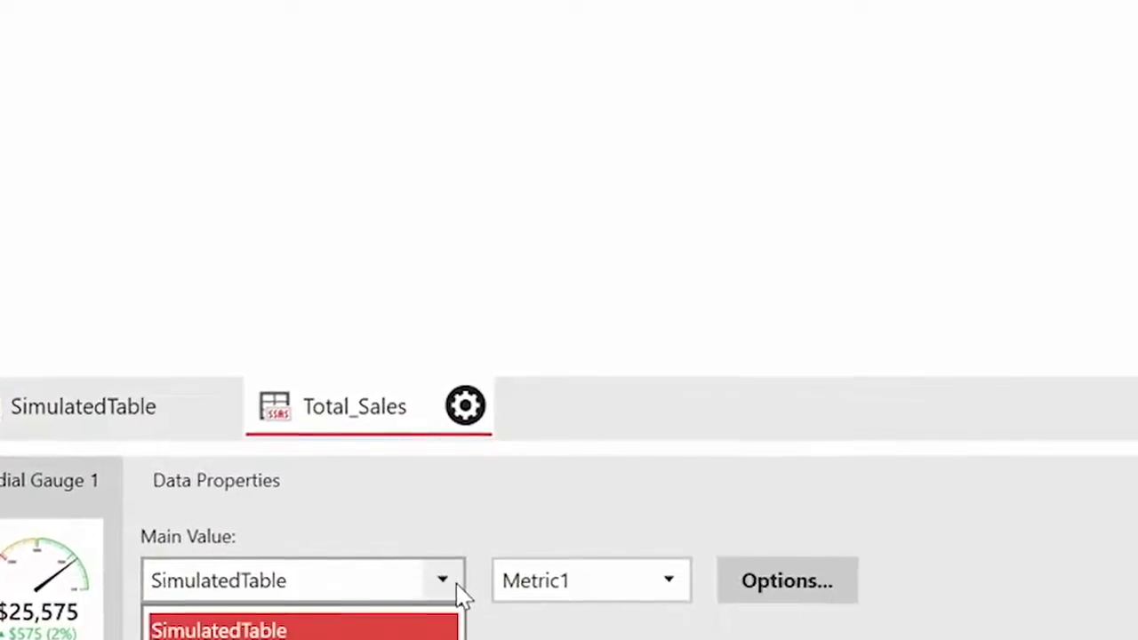
left_click(363, 639)
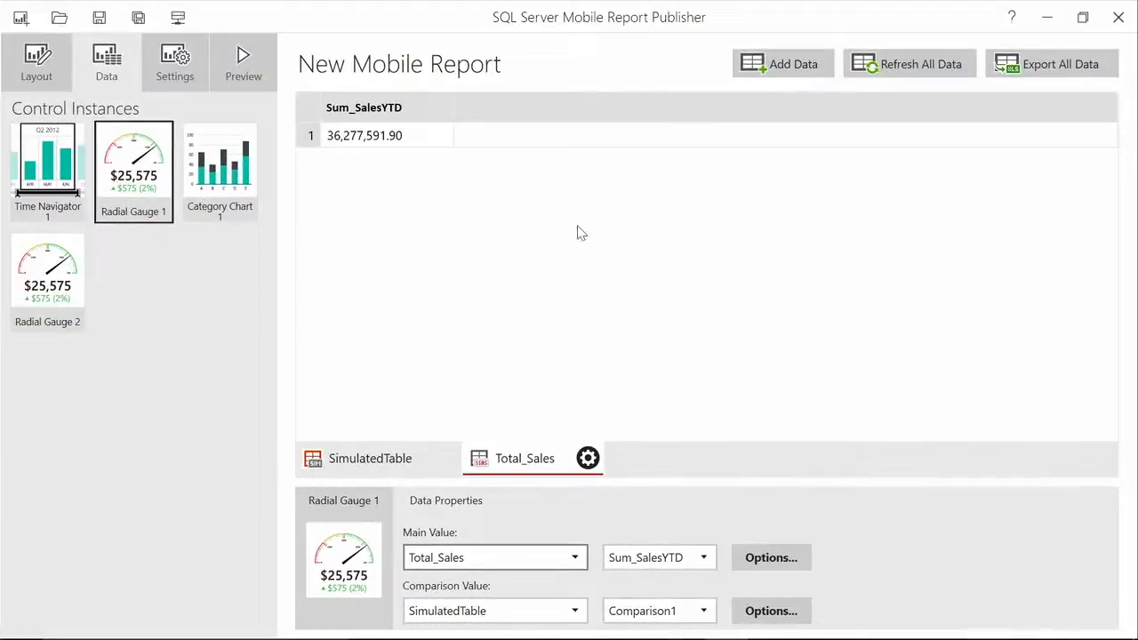
Add the PreviousYearSales dataset from the SSRS server's Datasets folder and set it as the comparison value of Radial Gauge 1
left_click(779, 63)
left_click(703, 360)
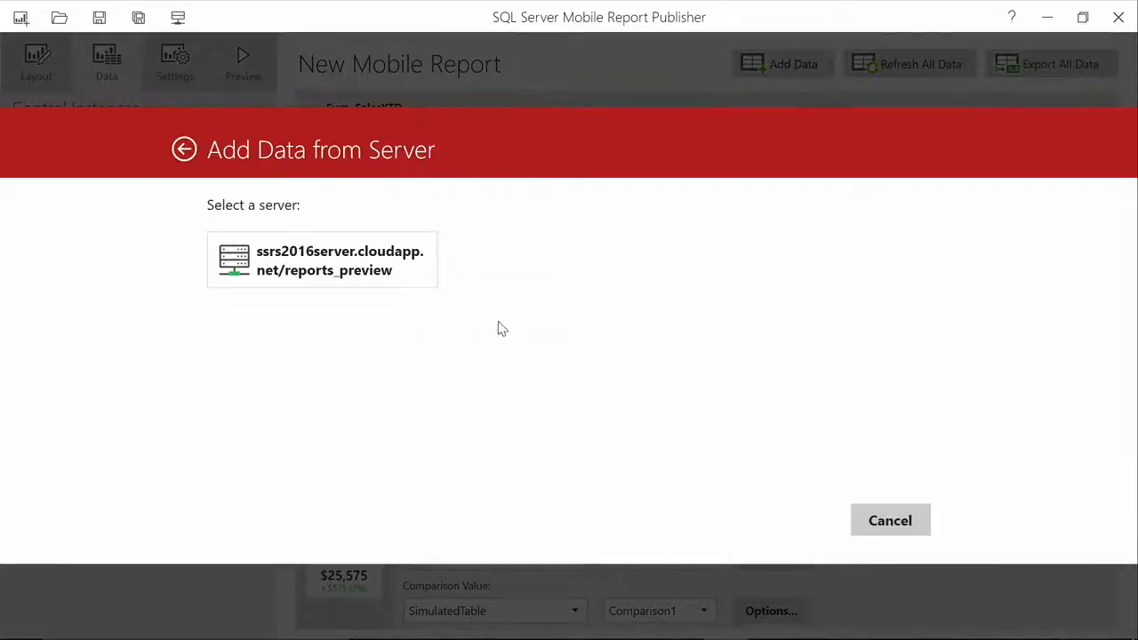
left_click(342, 266)
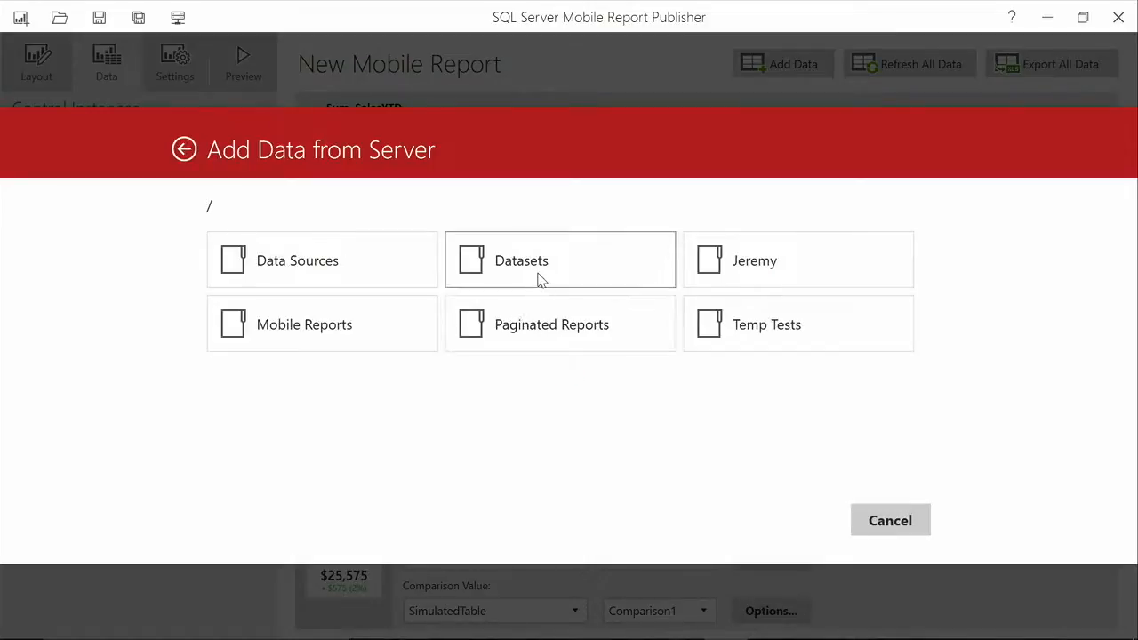
left_click(538, 277)
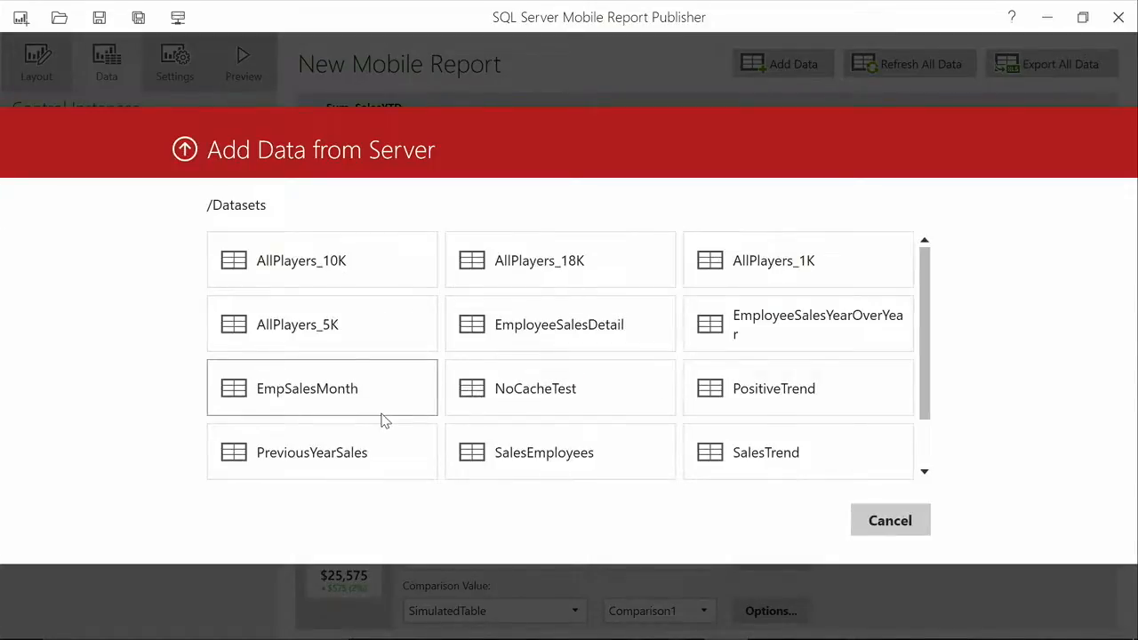
scroll(384, 420, "down", 1)
left_click(370, 393)
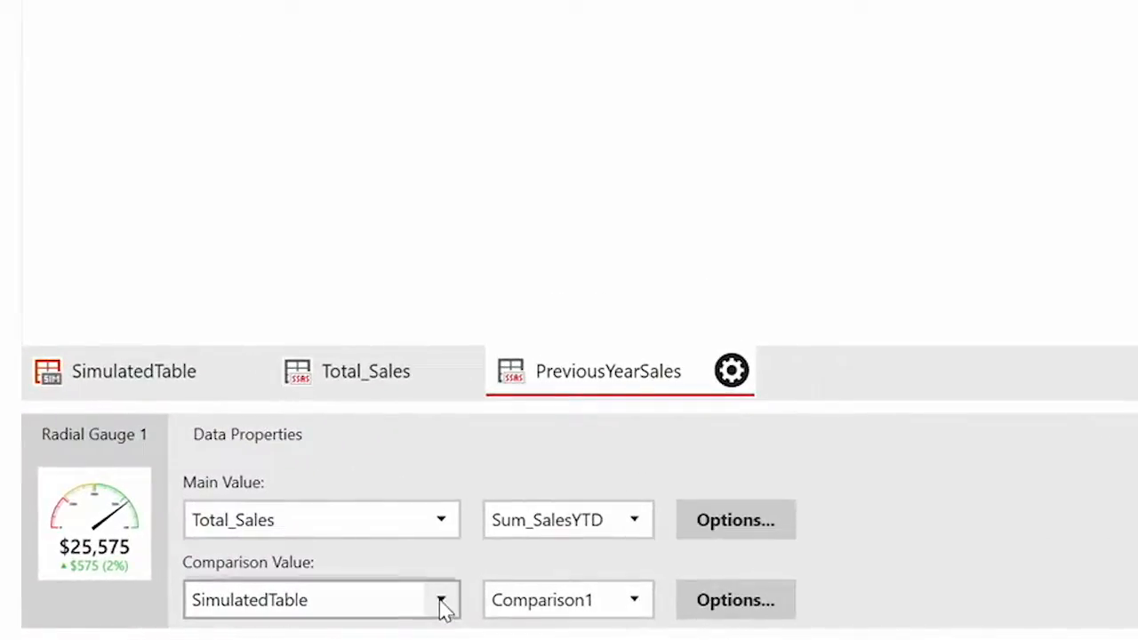
left_click(446, 608)
left_click(299, 559)
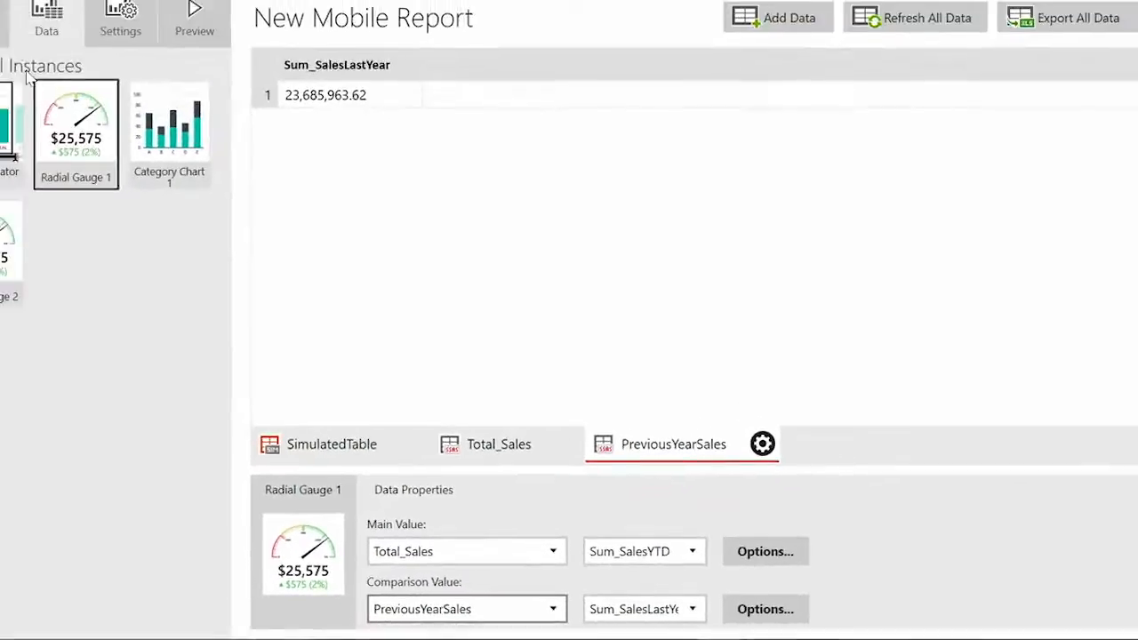
Return to the report layout, preview the mobile report with its connected gauge data, and close the preview
left_click(48, 78)
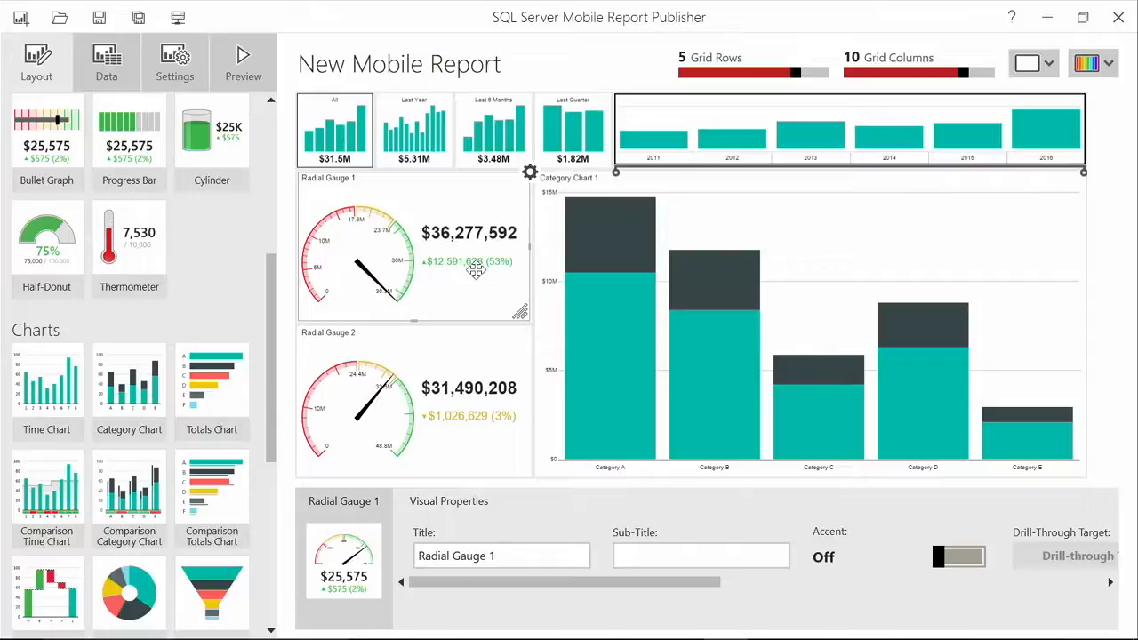
left_click(241, 67)
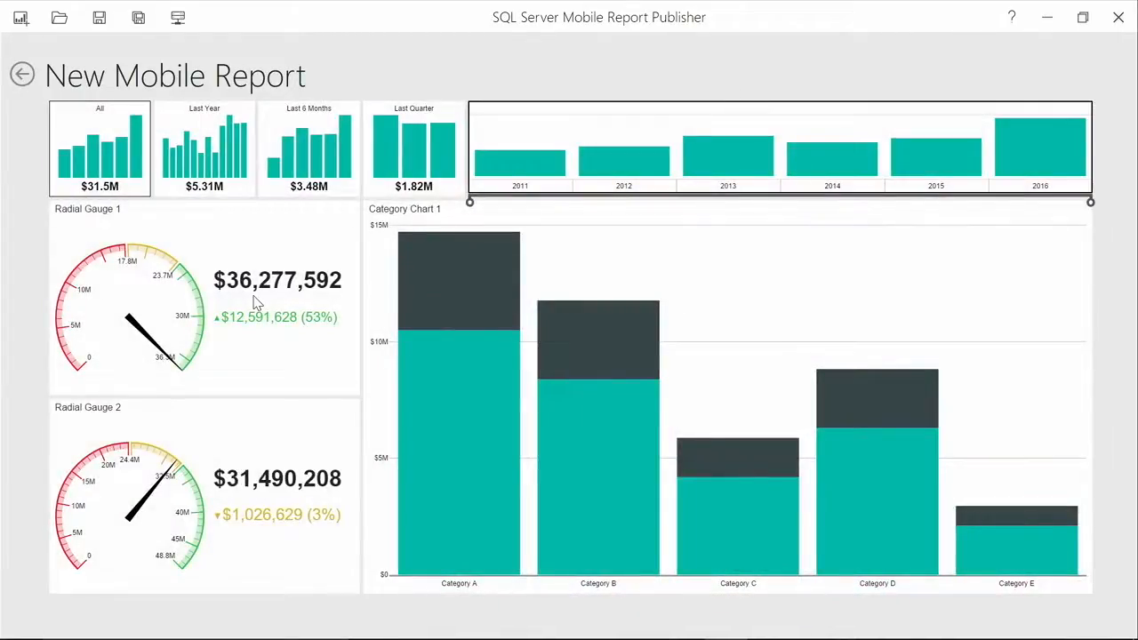
left_click(23, 77)
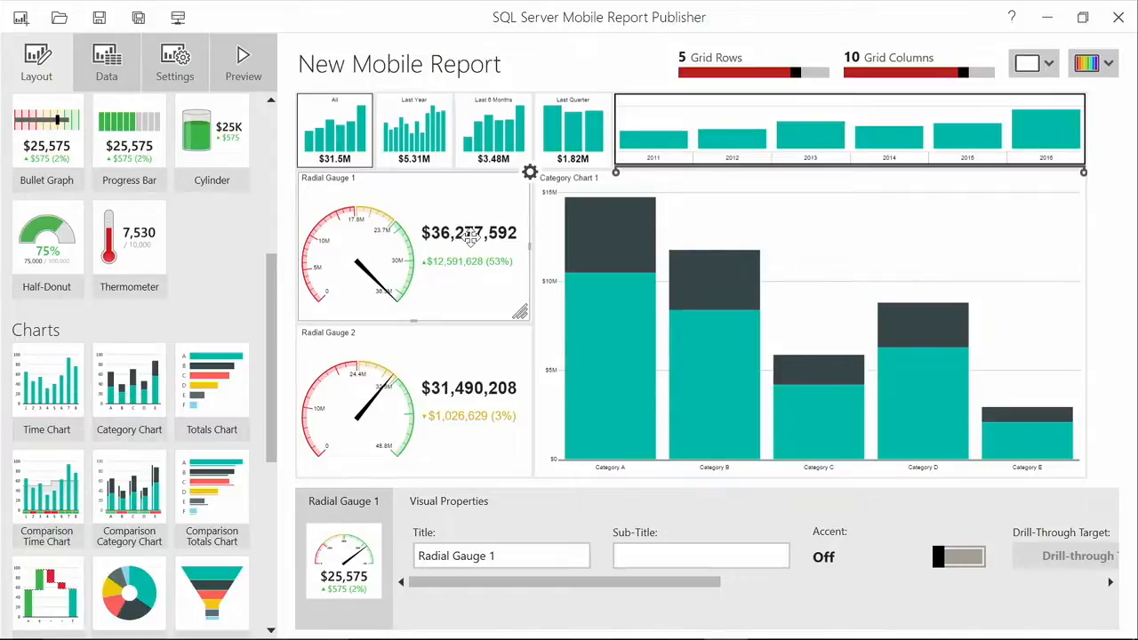
Rename the mobile report as "Sales vs. Previous Year"
type("vious")
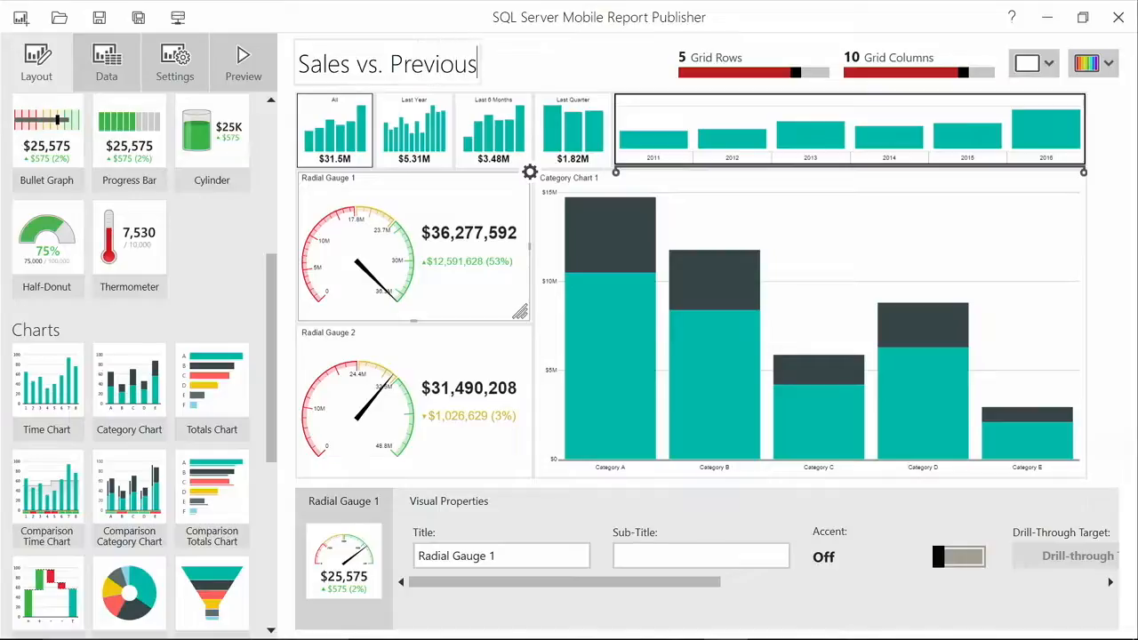
type(" Year")
key("Tab")
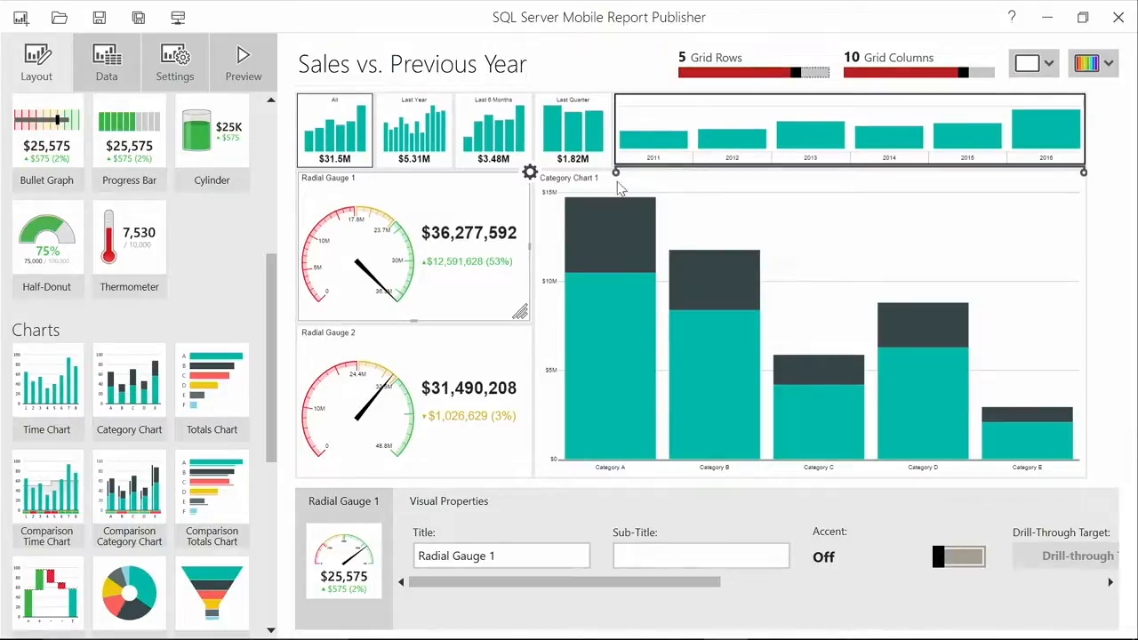
Save the report to the server ssrs2016server.cloudapp.net/reports_preview in the root folder "/"
left_click(101, 22)
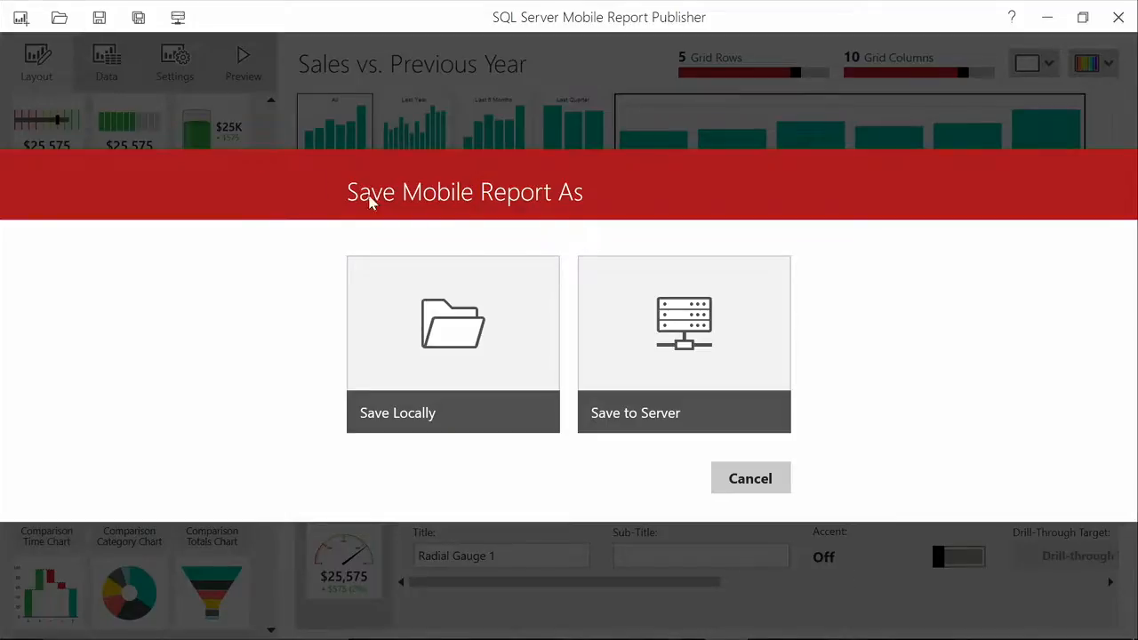
left_click(693, 324)
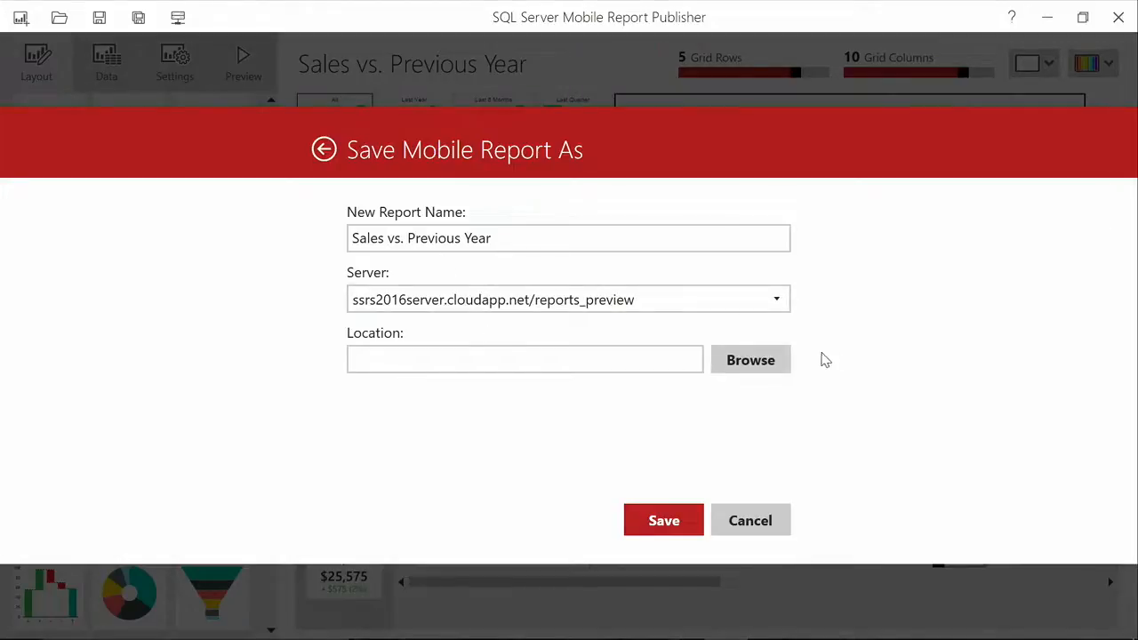
left_click(762, 360)
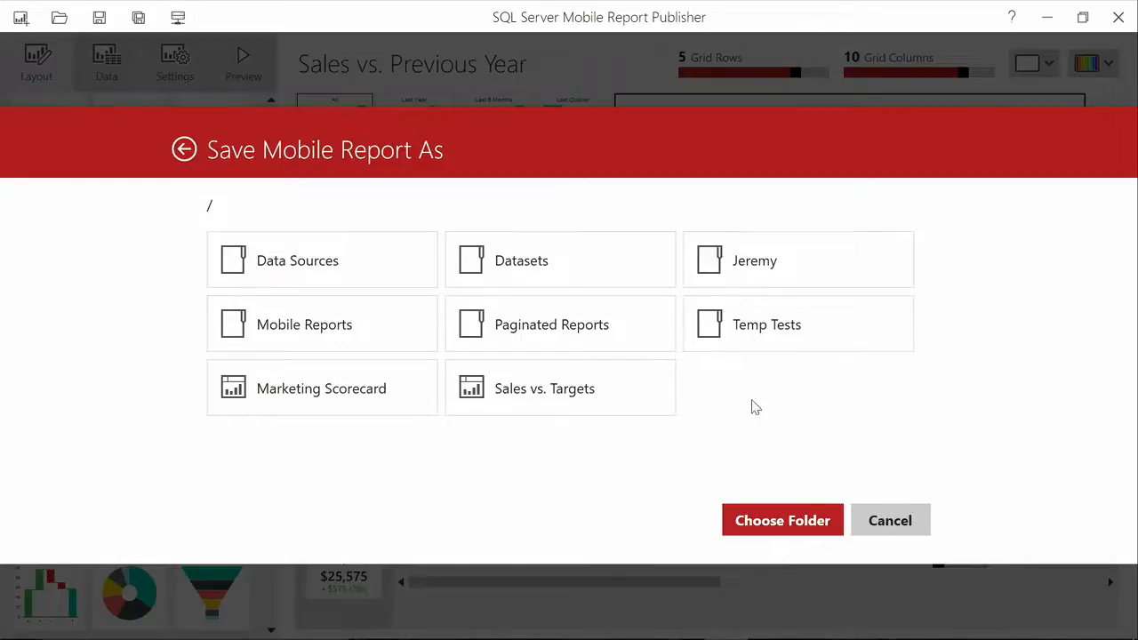
left_click(780, 523)
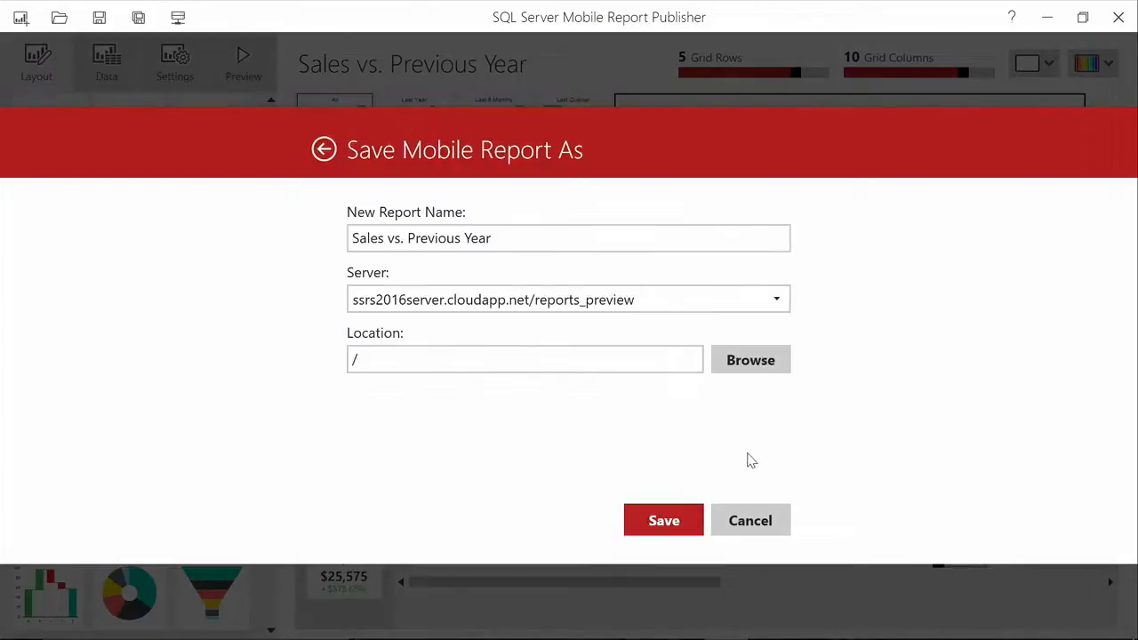
left_click(678, 523)
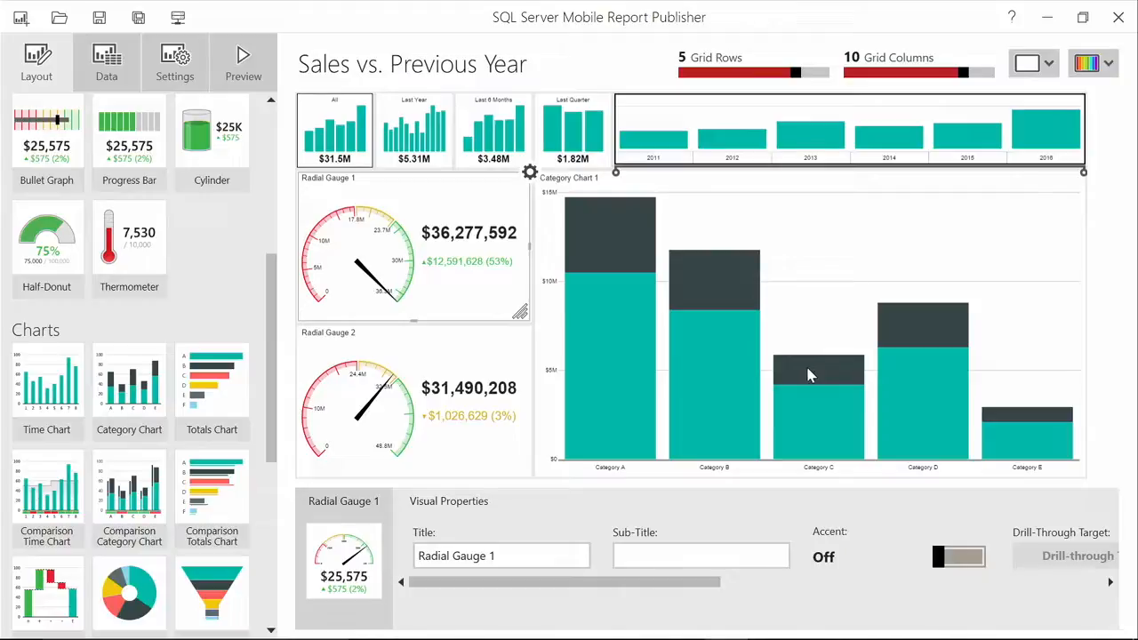
Switch to the SQL Server Reporting Services portal in the browser, refresh its Home page and open the Sales vs. Previous Year mobile report
key("alt+Tab")
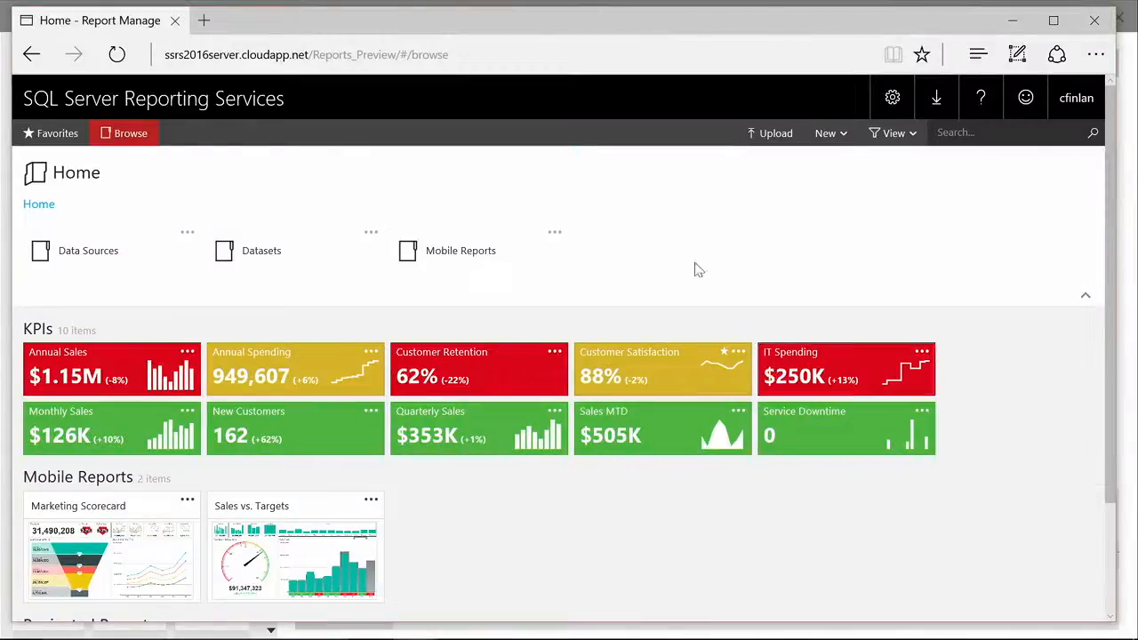
left_click(117, 54)
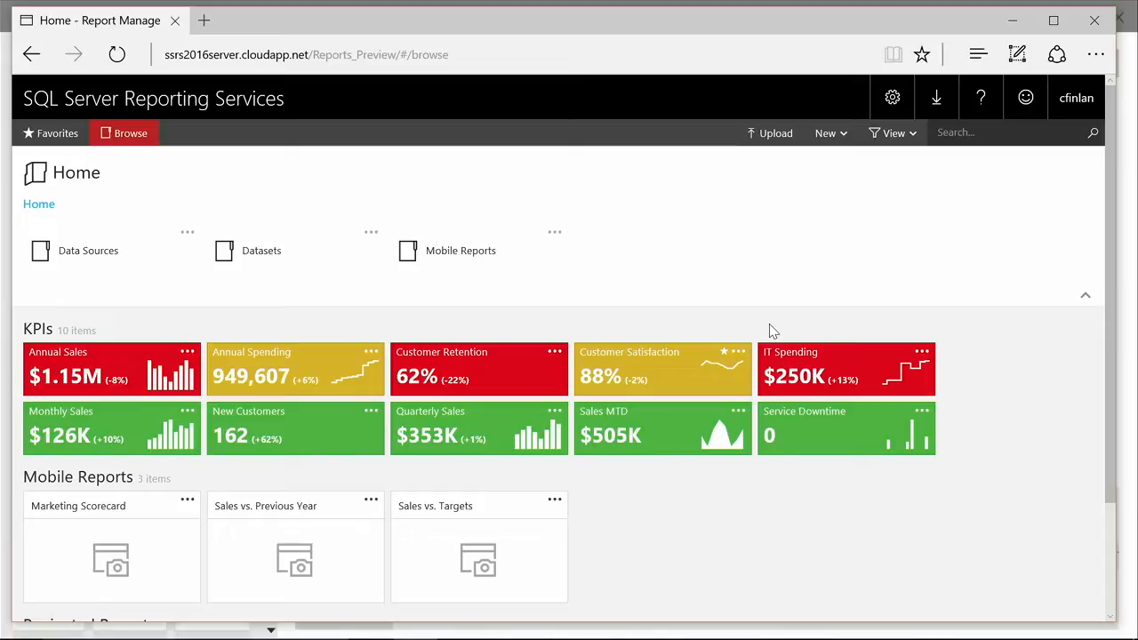
left_click(312, 542)
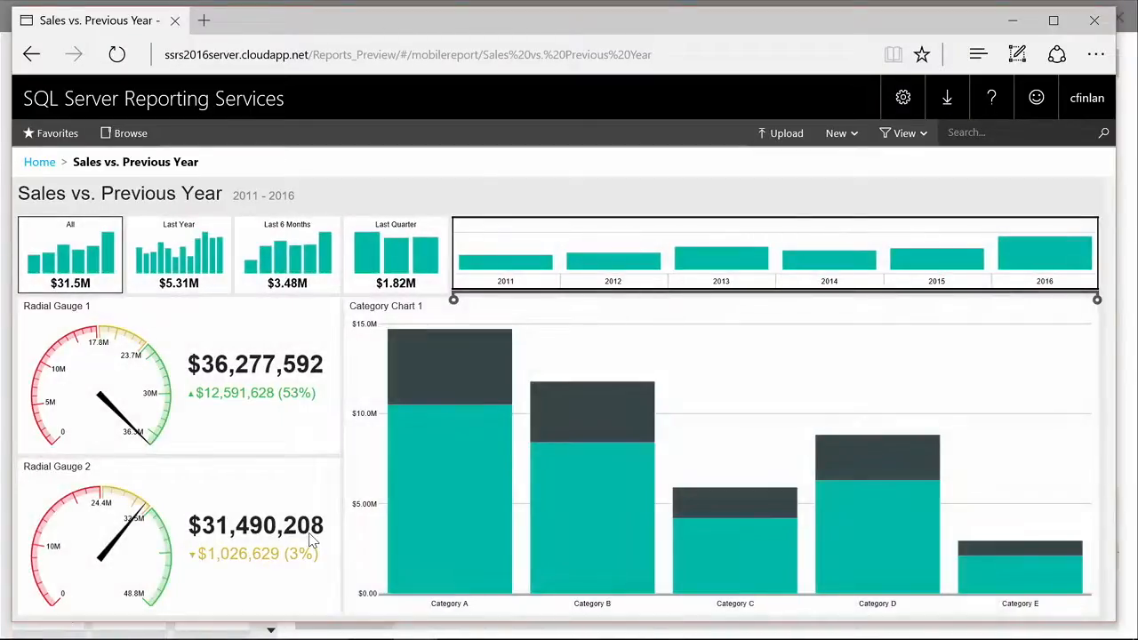
View the published report for the Last Year, Last 6 Months and Last Quarter time ranges in turn
left_click(193, 270)
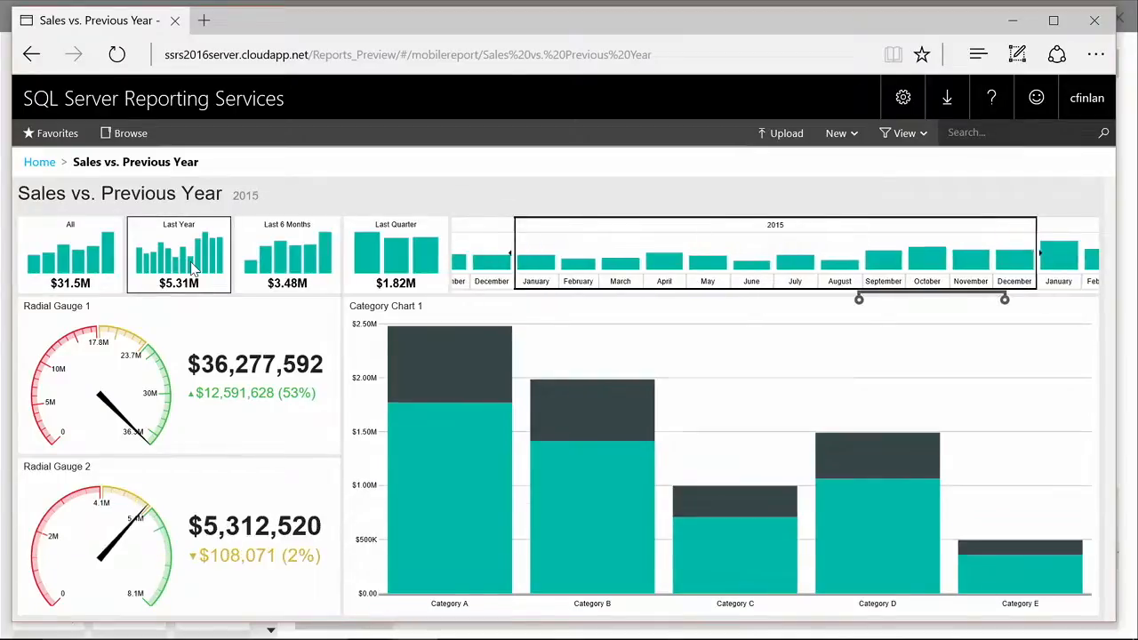
left_click(305, 265)
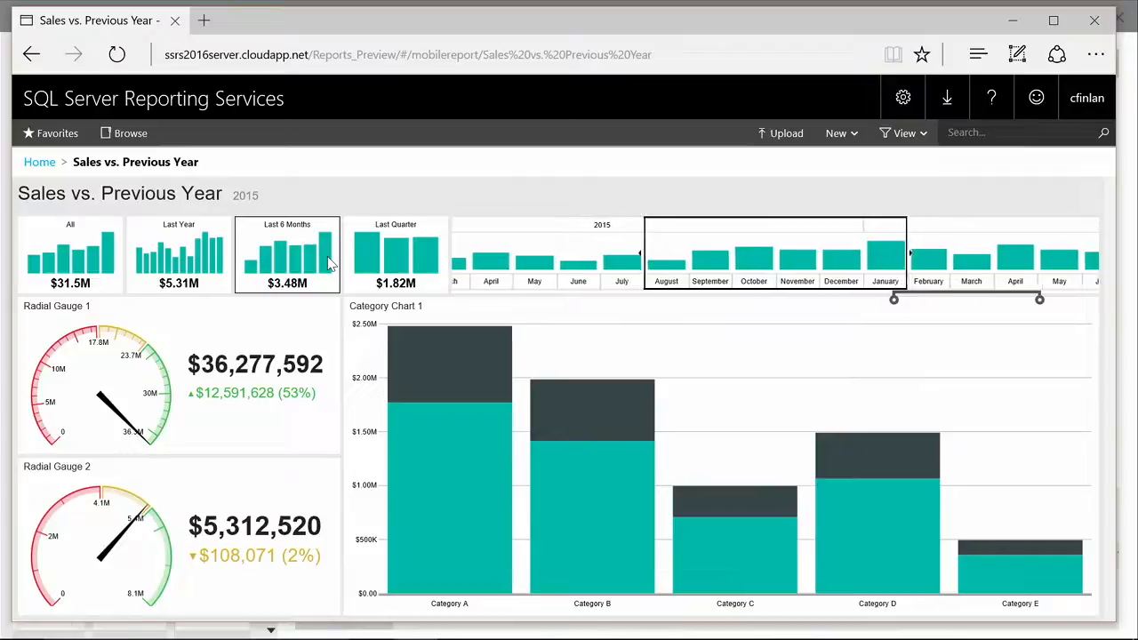
left_click(392, 260)
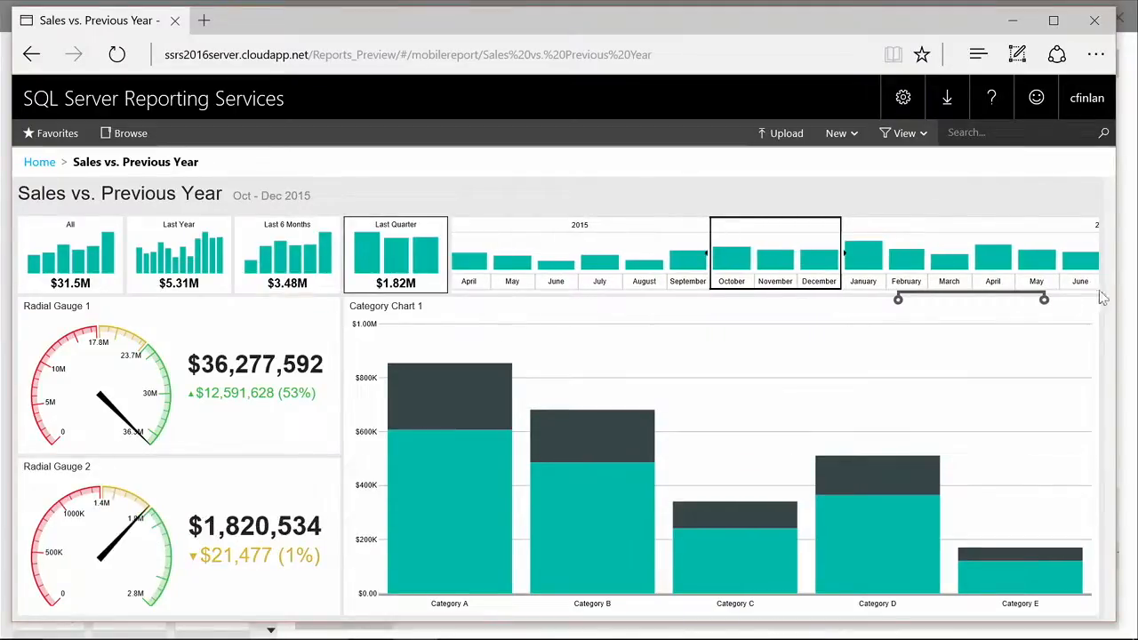
Check the report at phone width in a narrowed browser window using the Last 6 Months, Last Year and All ranges, then widen the window again
left_click_drag(1117, 304, 831, 294)
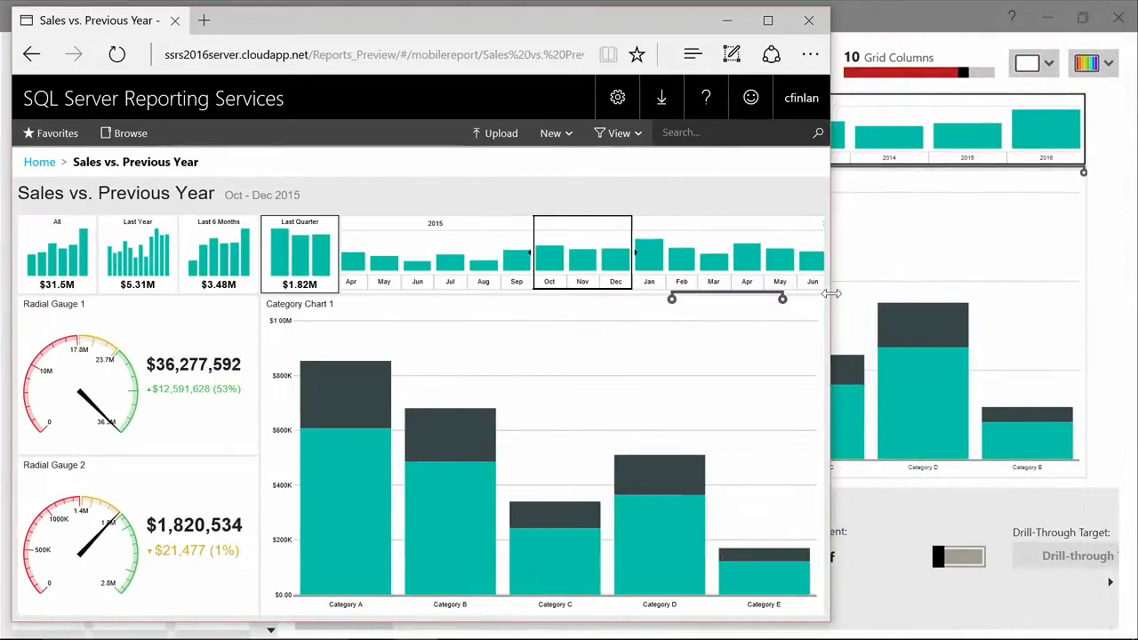
left_click_drag(831, 294, 297, 303)
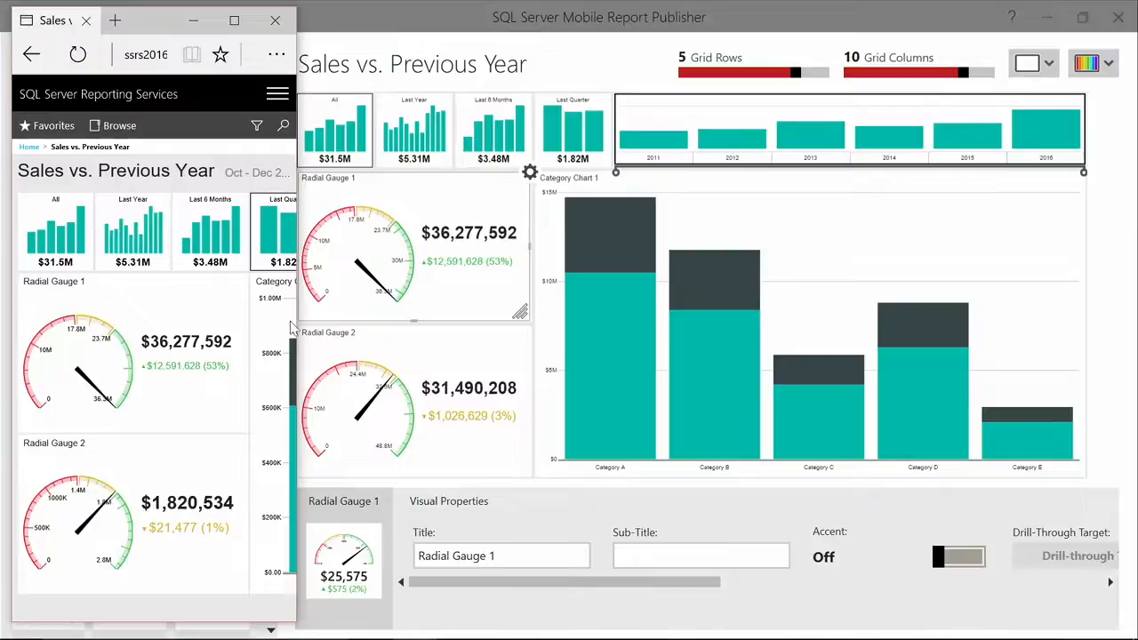
left_click(199, 226)
left_click(120, 205)
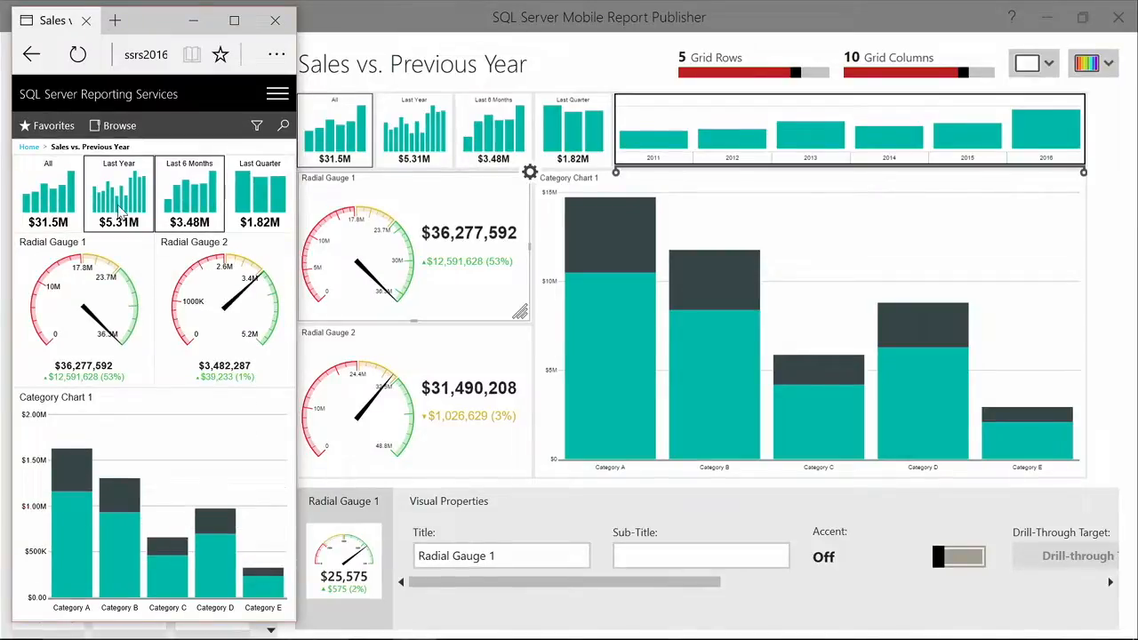
left_click(59, 206)
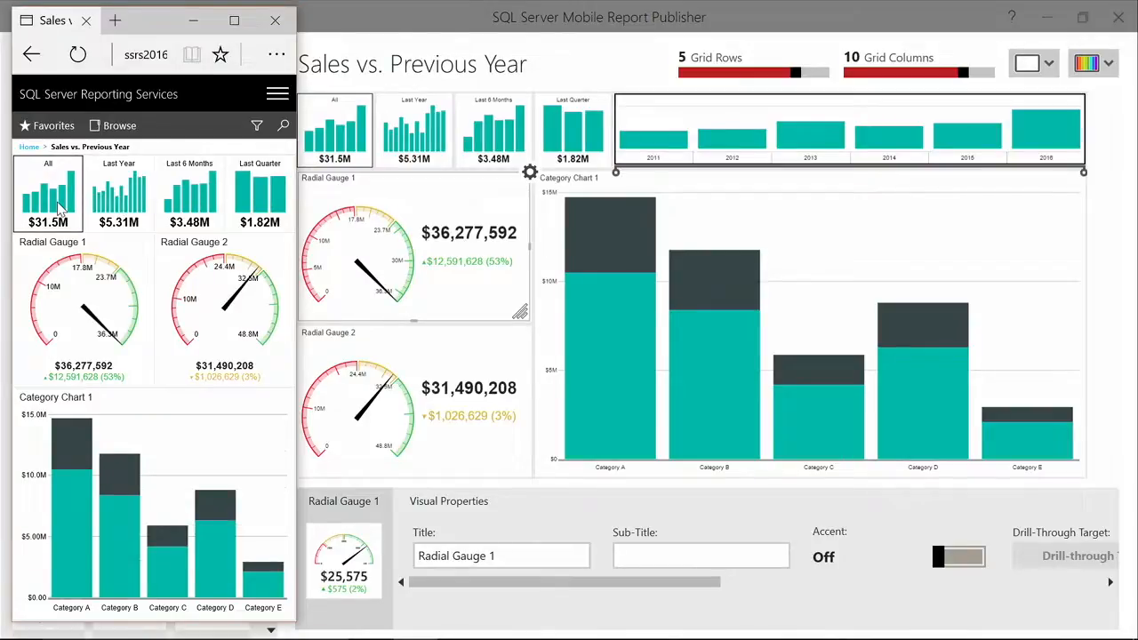
left_click_drag(298, 227, 1128, 252)
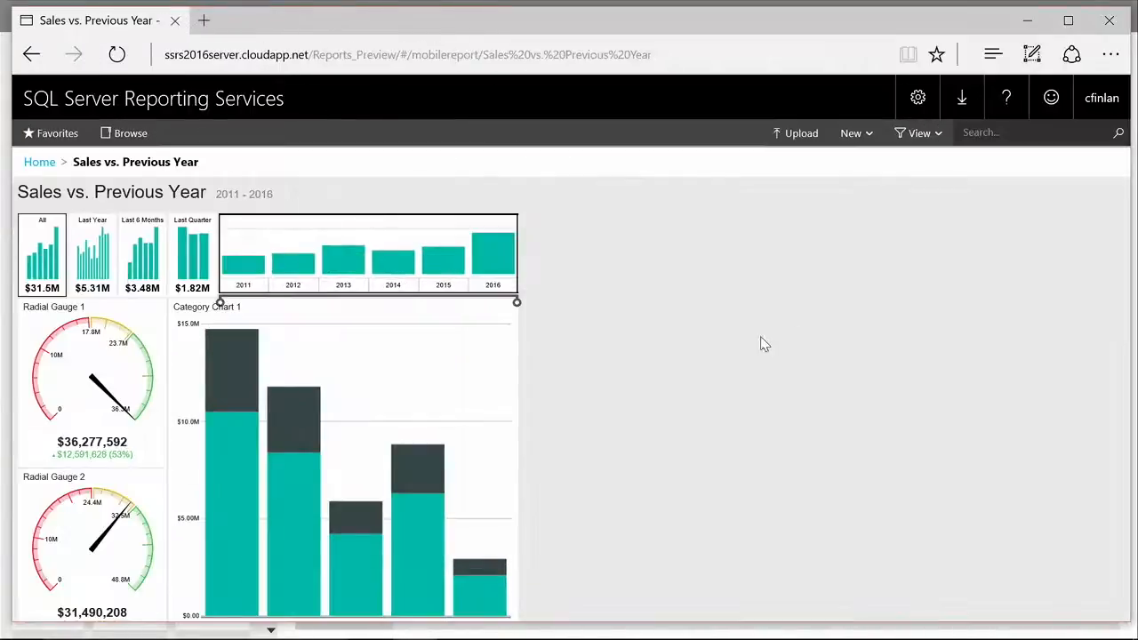